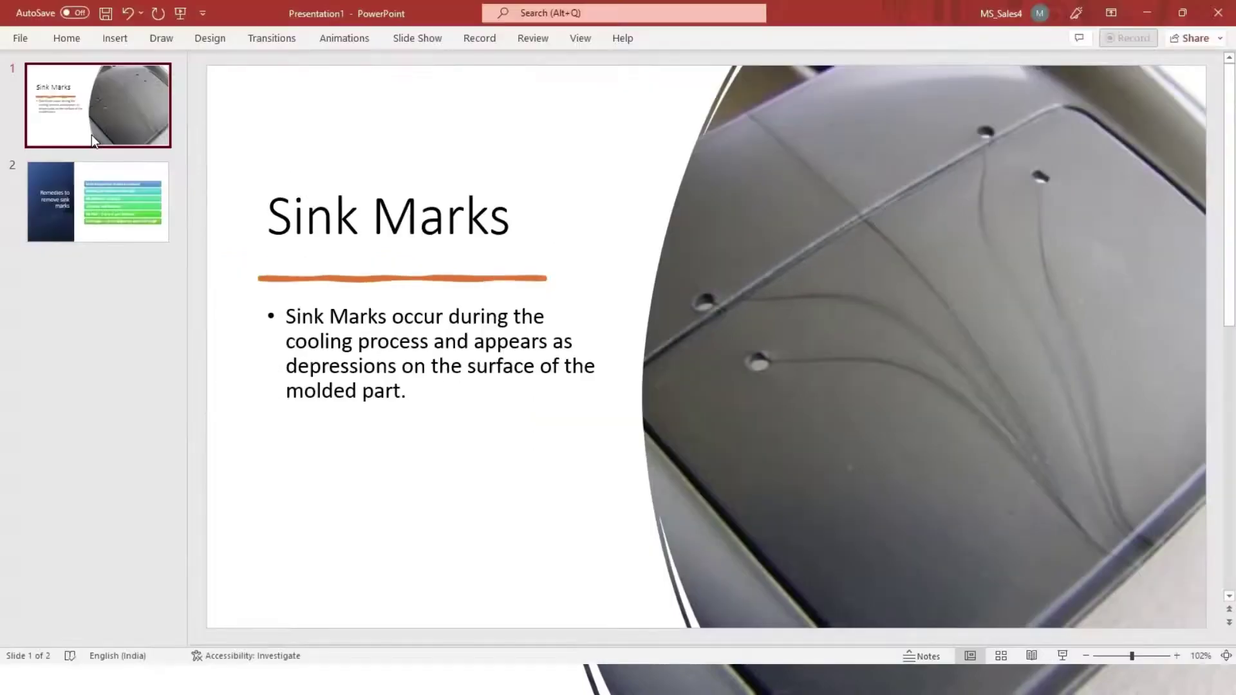
In SOLIDWORKS, create a new Plastics study named Default Study for a single material with the Shell analysis procedure
click(17, 135)
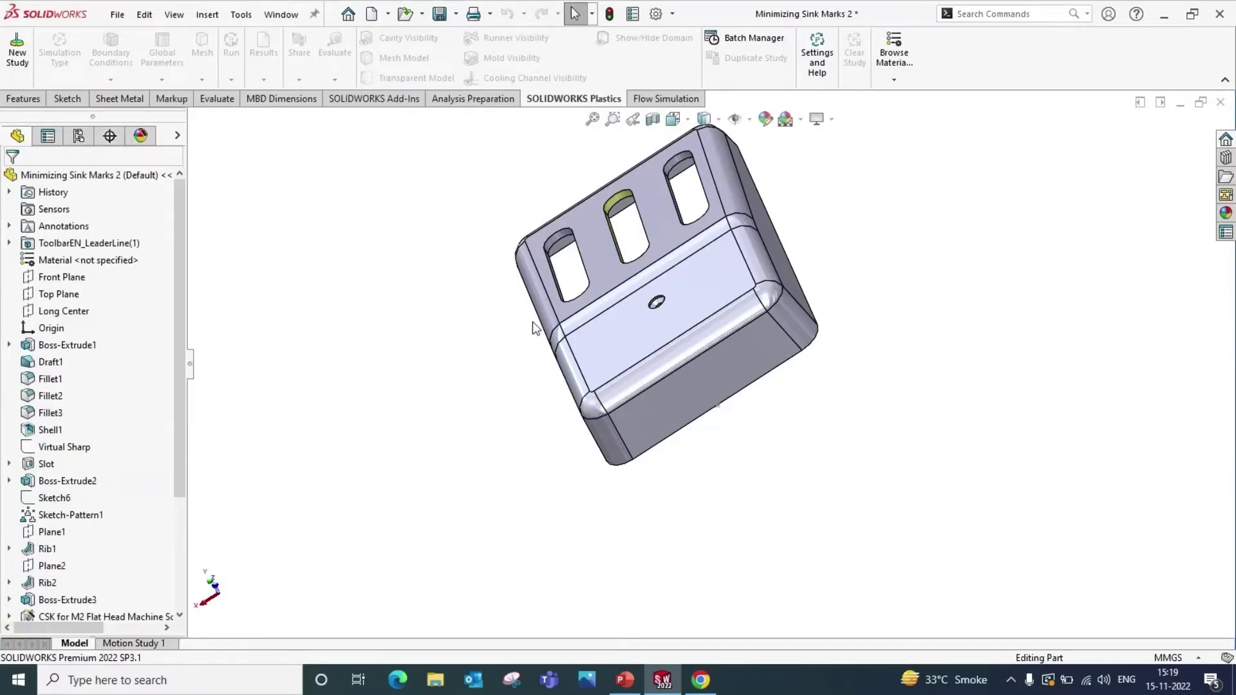
key(f)
middle_drag(850, 454, 649, 281)
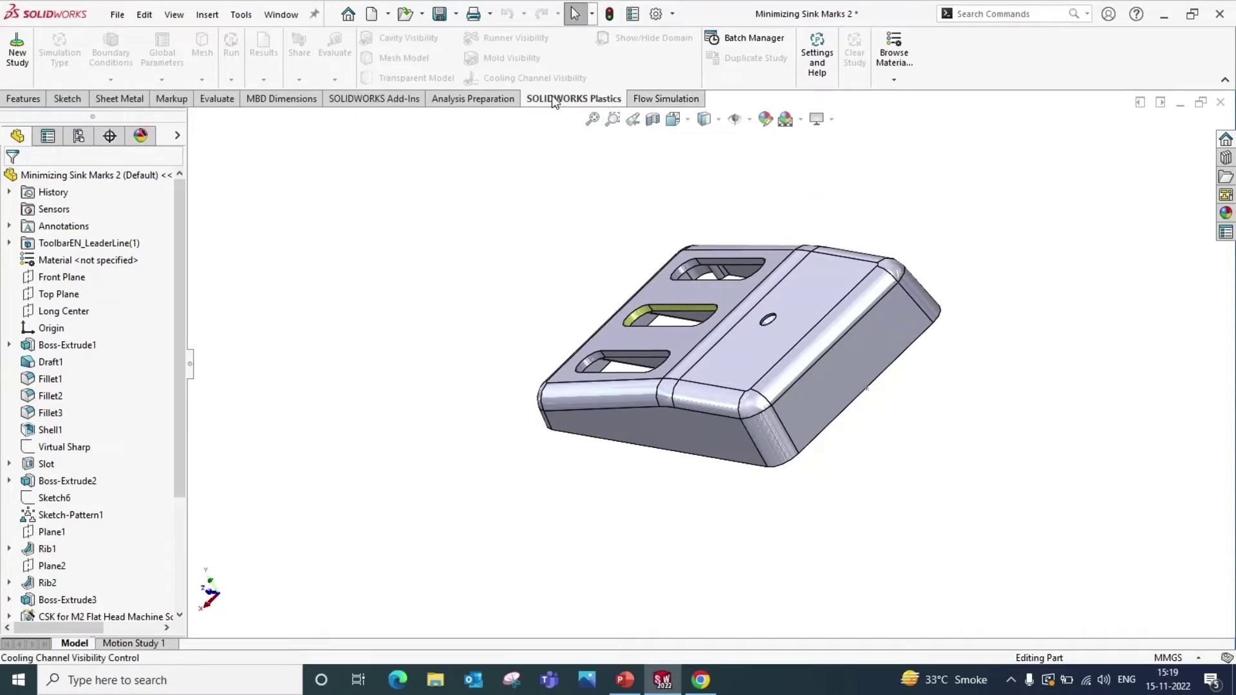
click(18, 48)
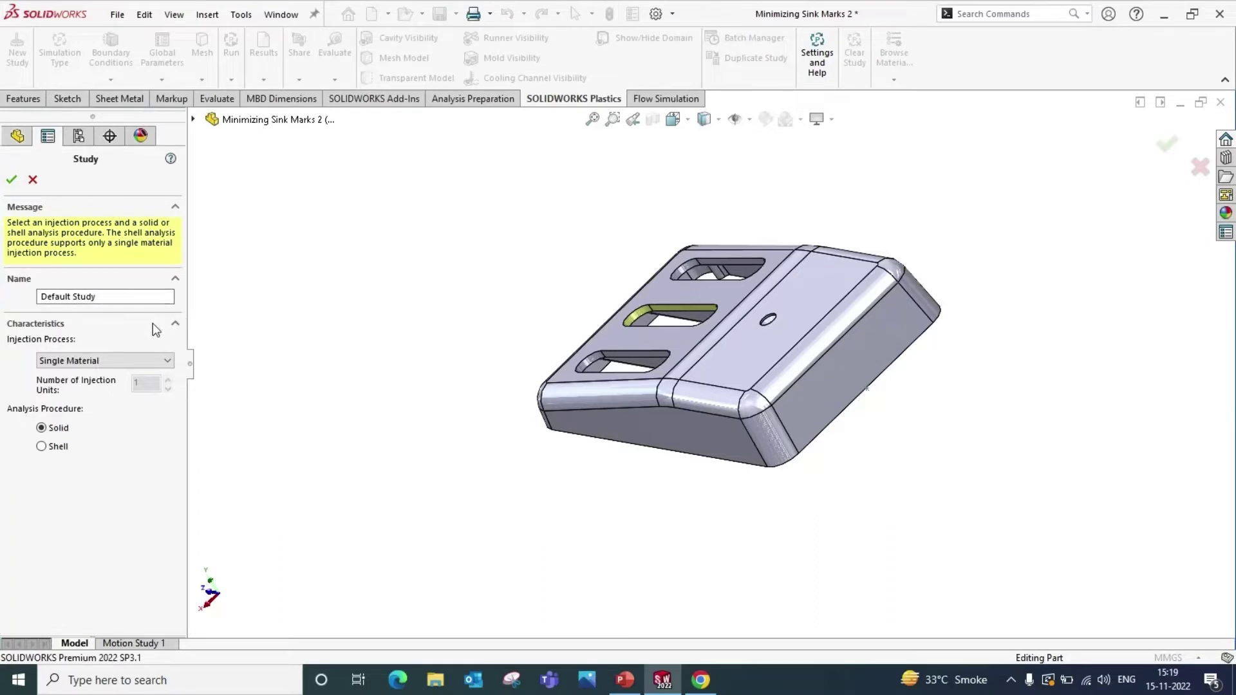
click(44, 447)
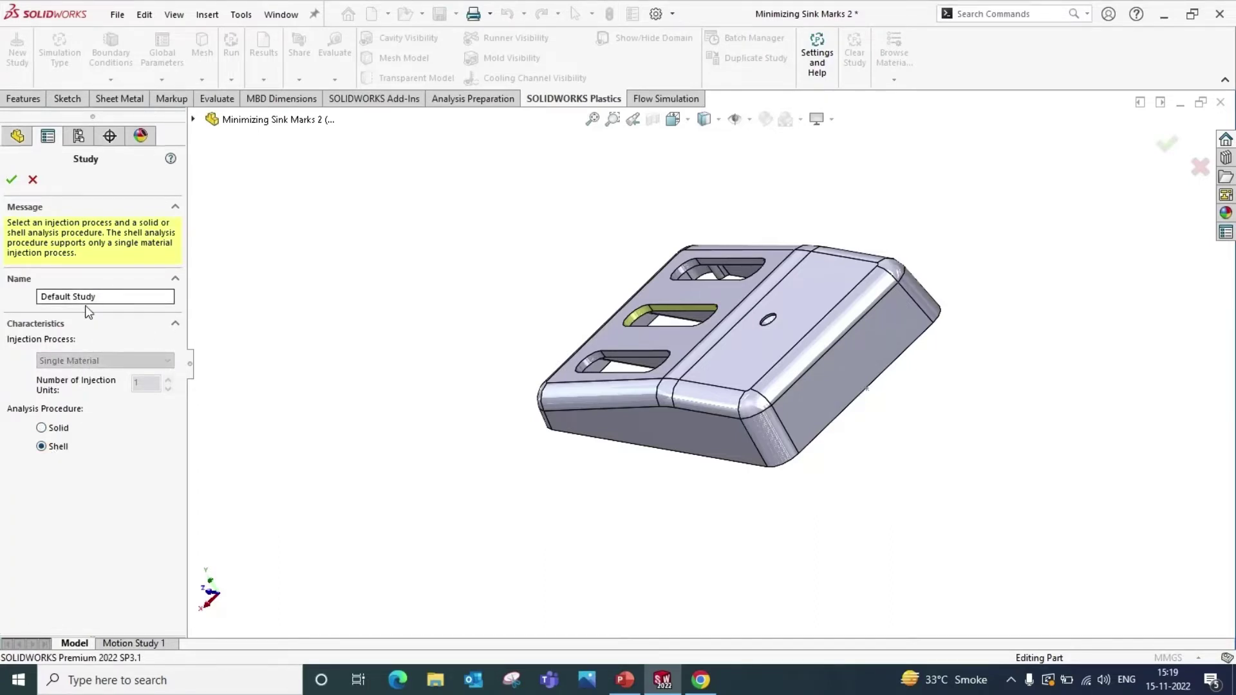
click(12, 179)
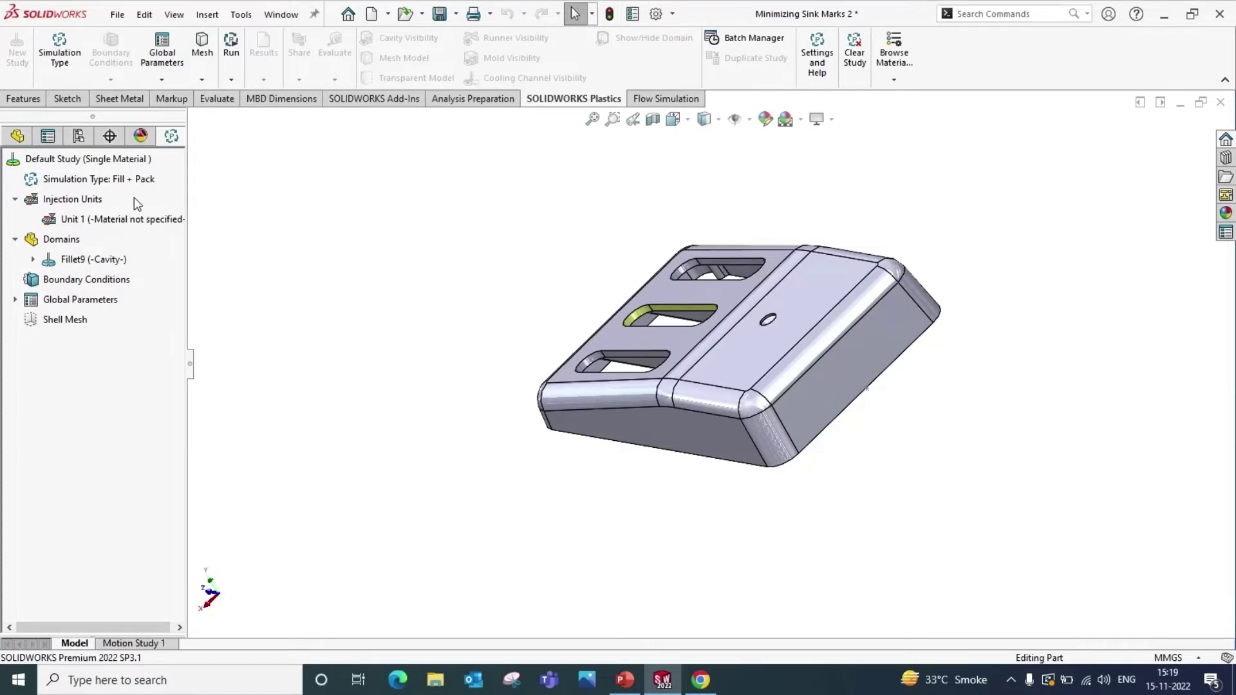
Search the polymer database for "asahi" and assign the ABS material Asahi Chemical / STYLAC 120 to injection Unit 1
right_click(83, 219)
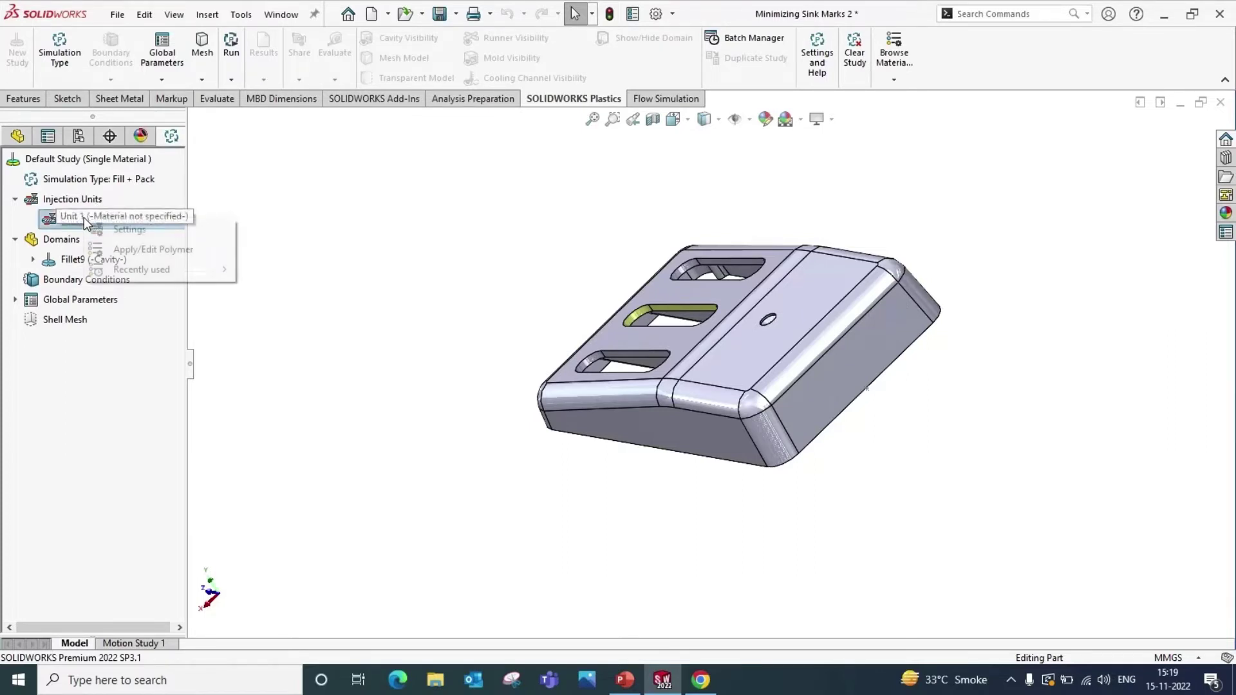
click(147, 248)
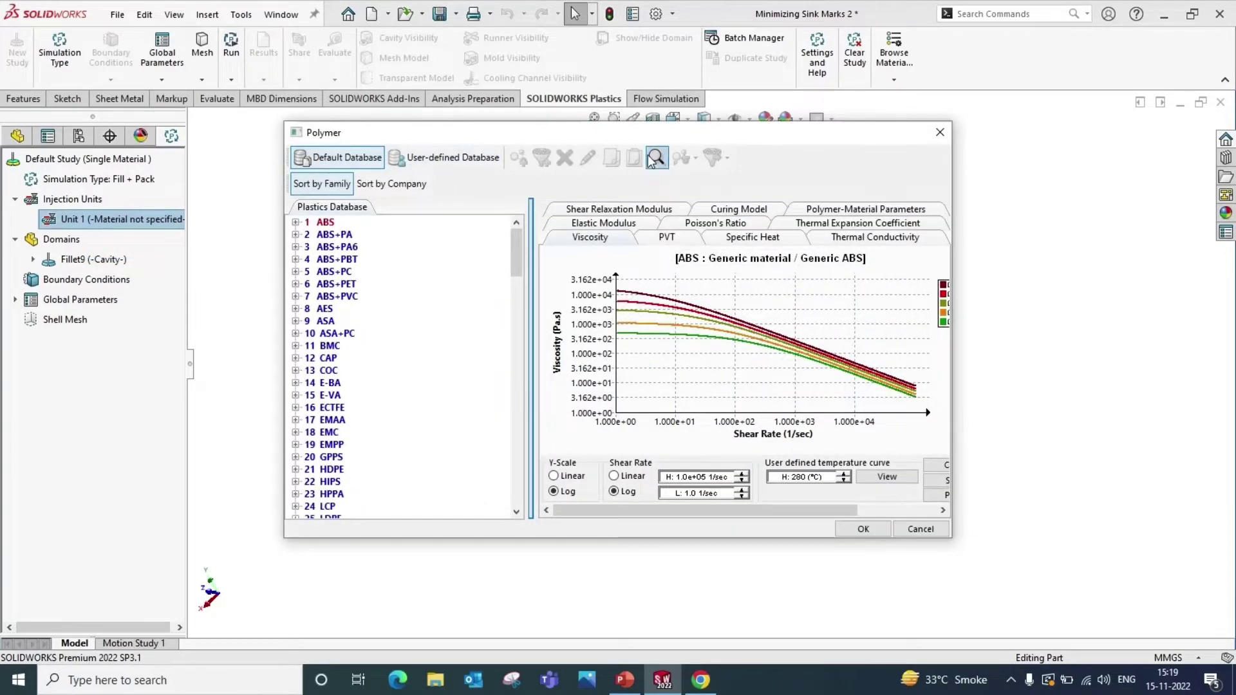
click(656, 157)
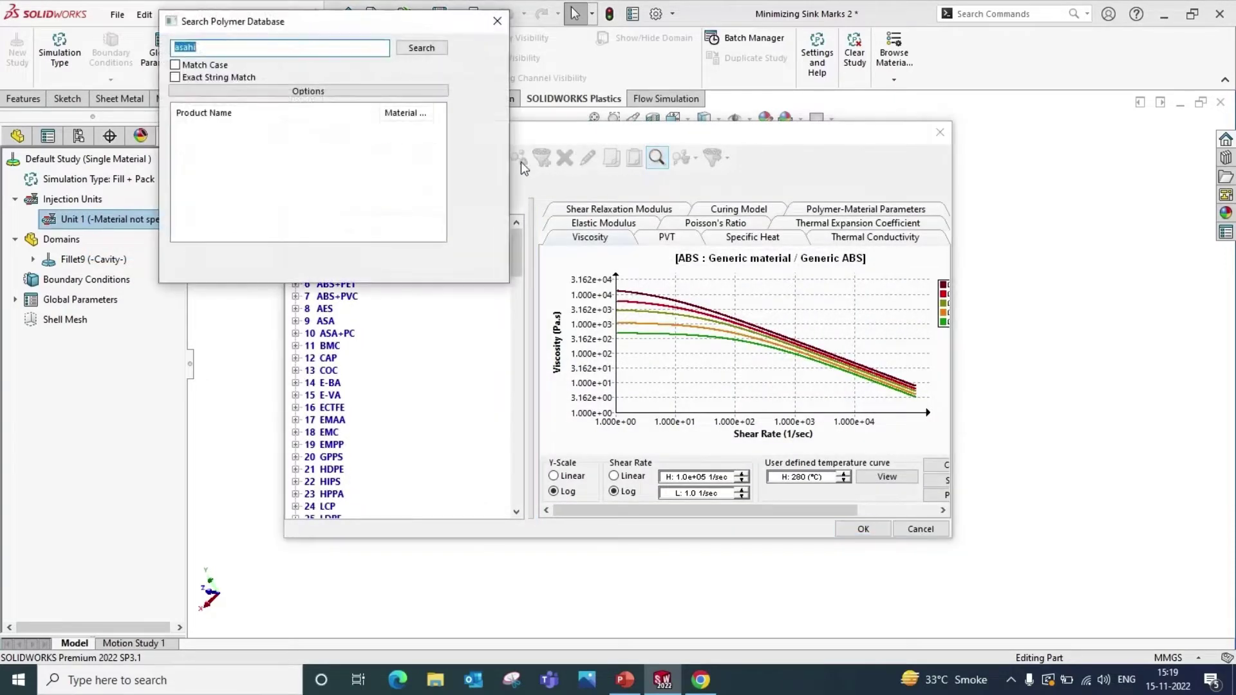
click(236, 50)
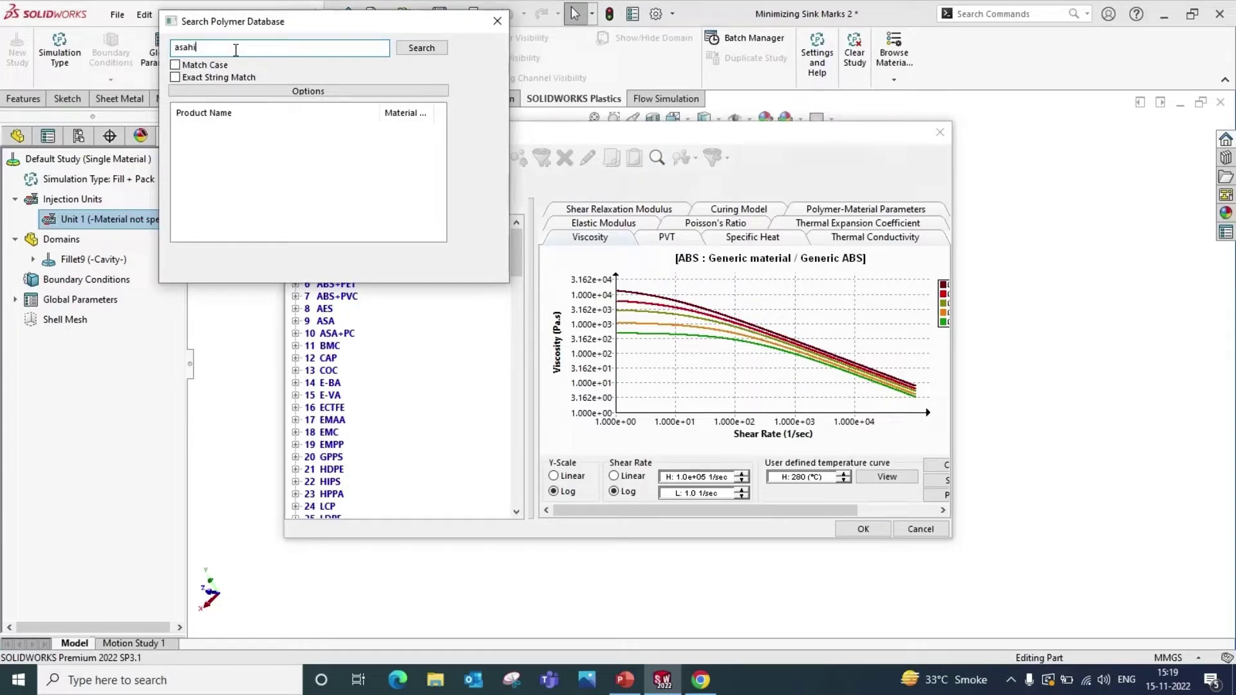
key(Return)
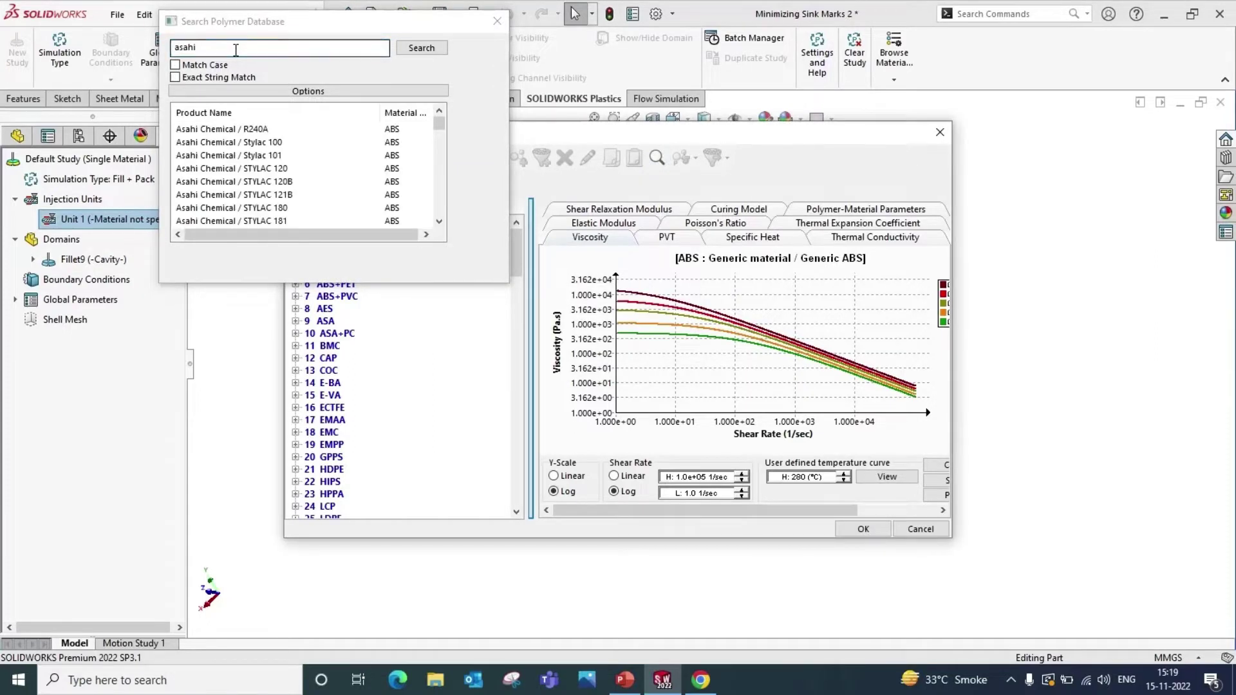
click(249, 169)
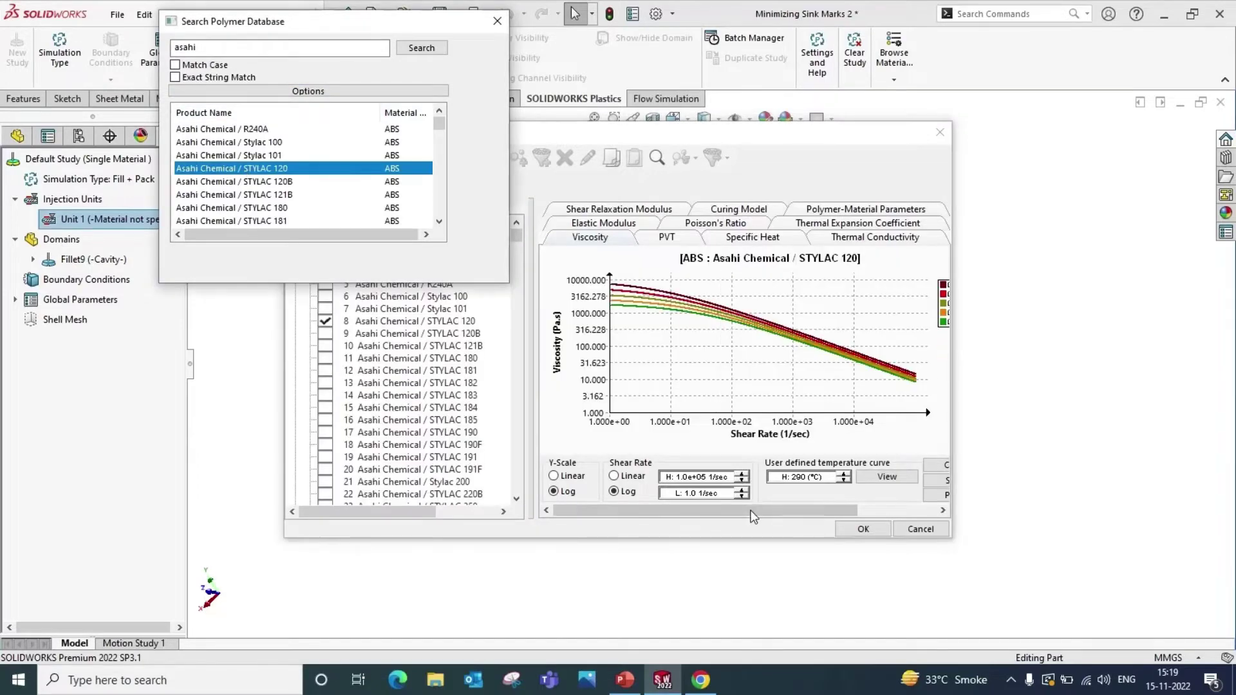
click(863, 529)
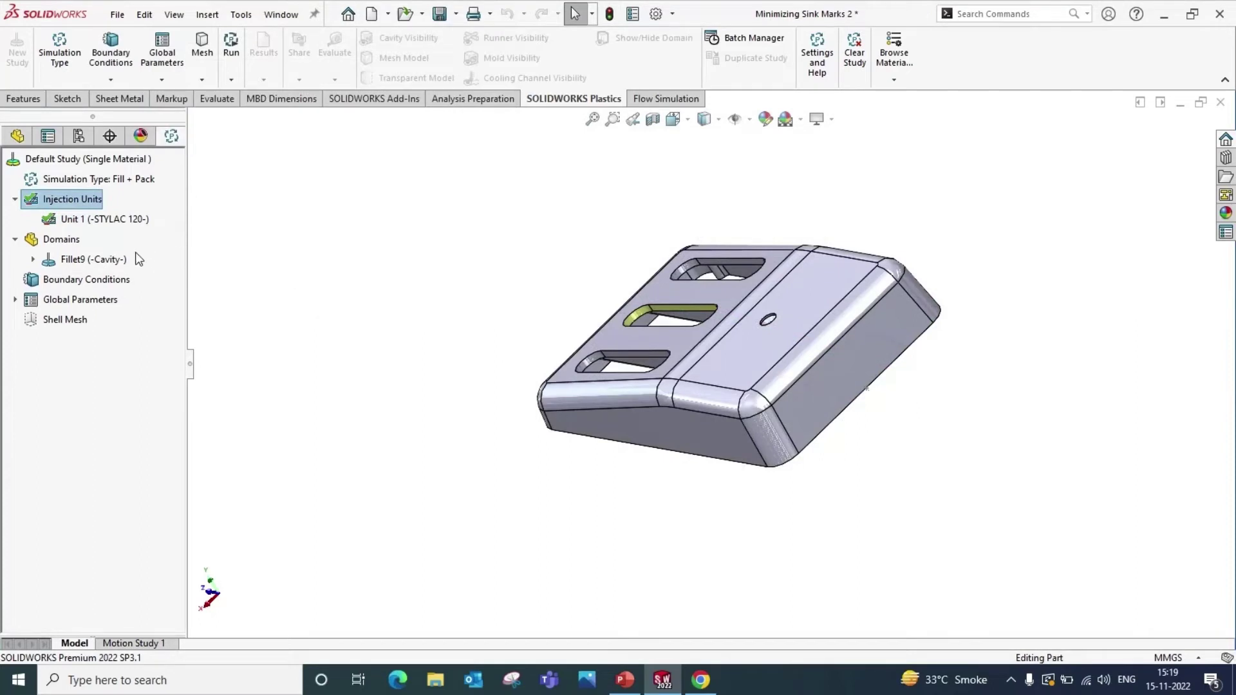
Add an injection location at the 3DSketch1 point on the end wall's rim, in line with the short rib
right_click(79, 287)
click(140, 299)
middle_drag(795, 538, 566, 530)
scroll(618, 401, down, 5)
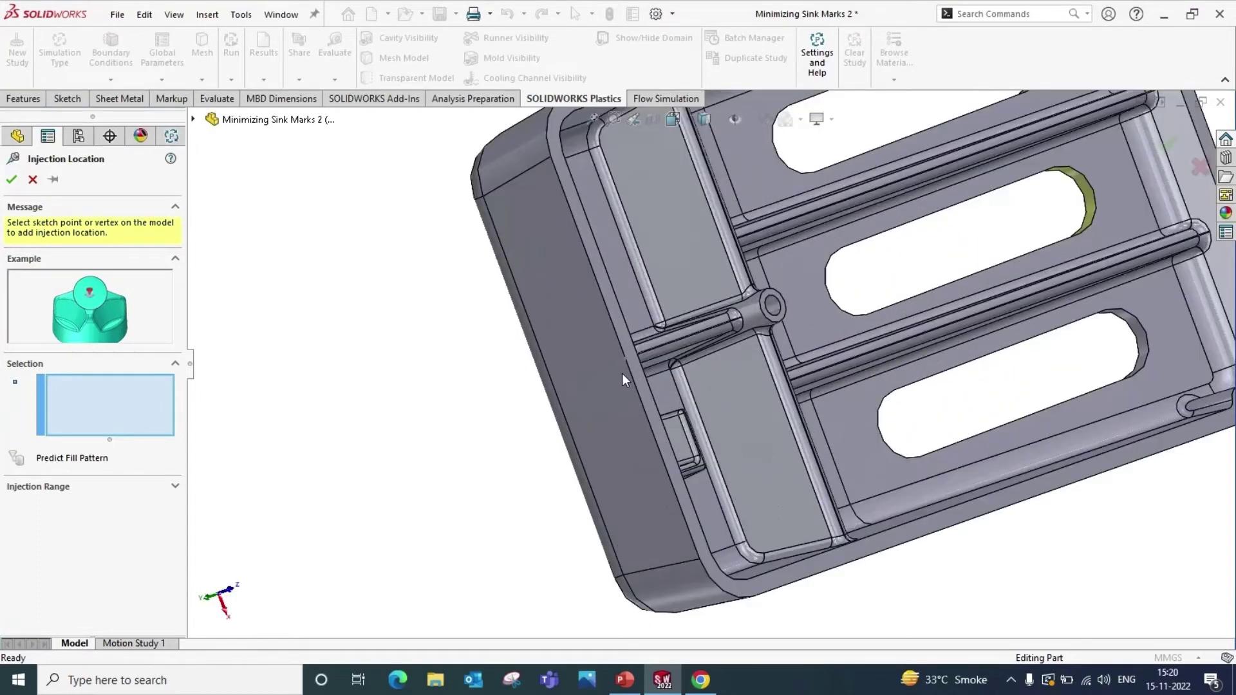
click(624, 358)
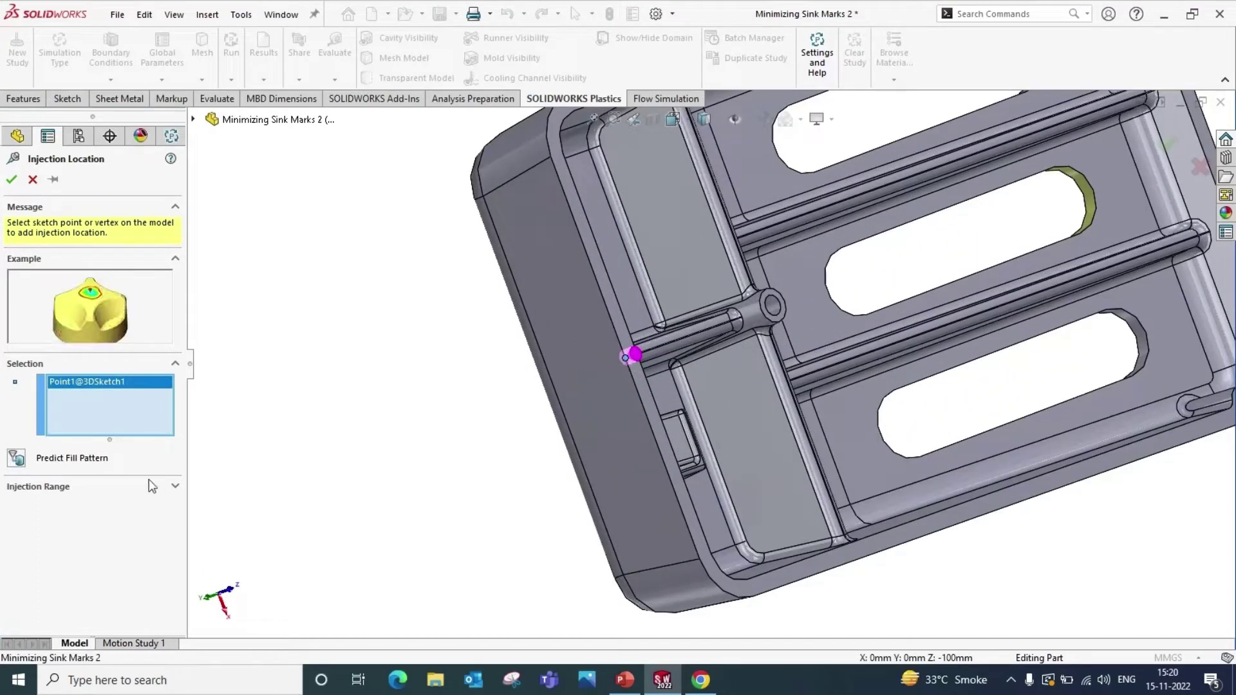
Predict the fill pattern from the chosen injection point, inspect it on the part and accept the injection location
click(19, 462)
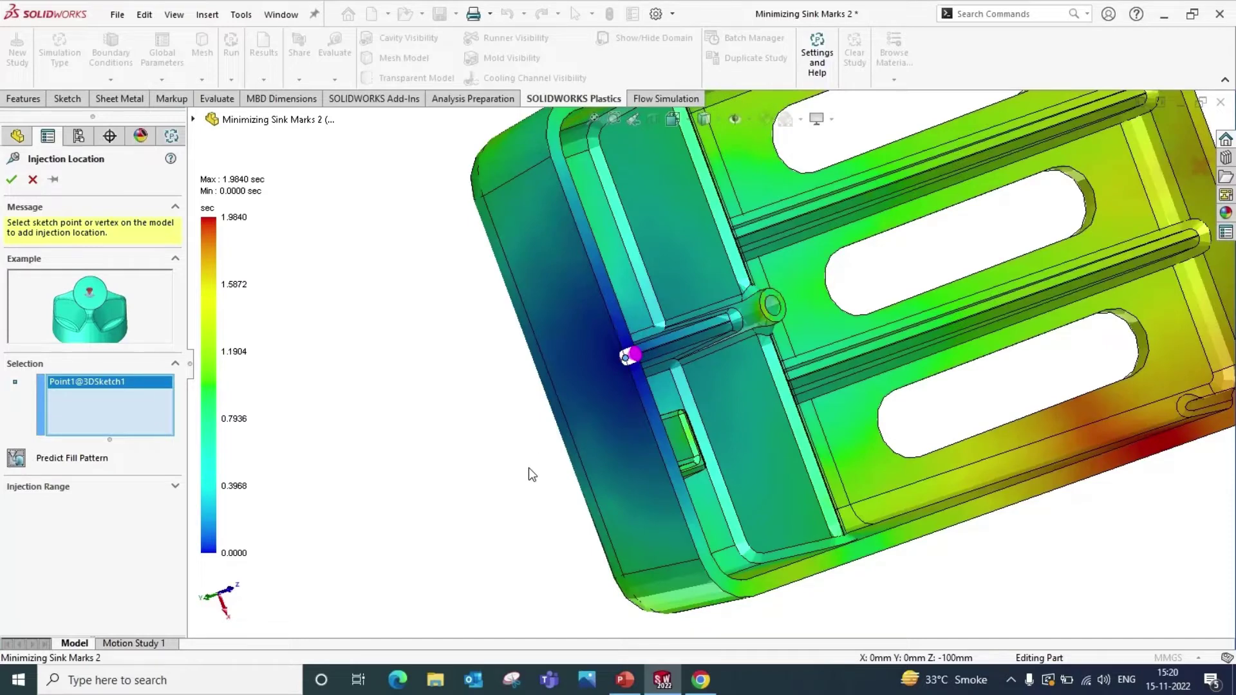
key(z)
middle_drag(527, 489, 737, 491)
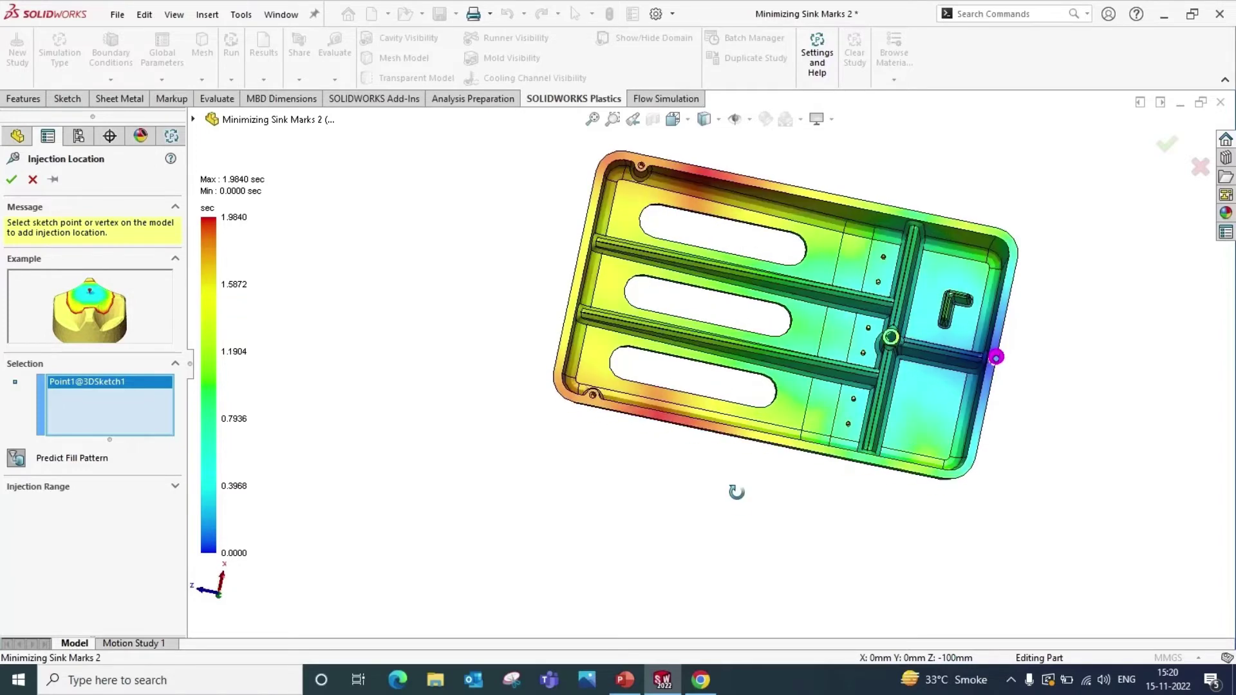
middle_drag(704, 554, 684, 493)
click(12, 180)
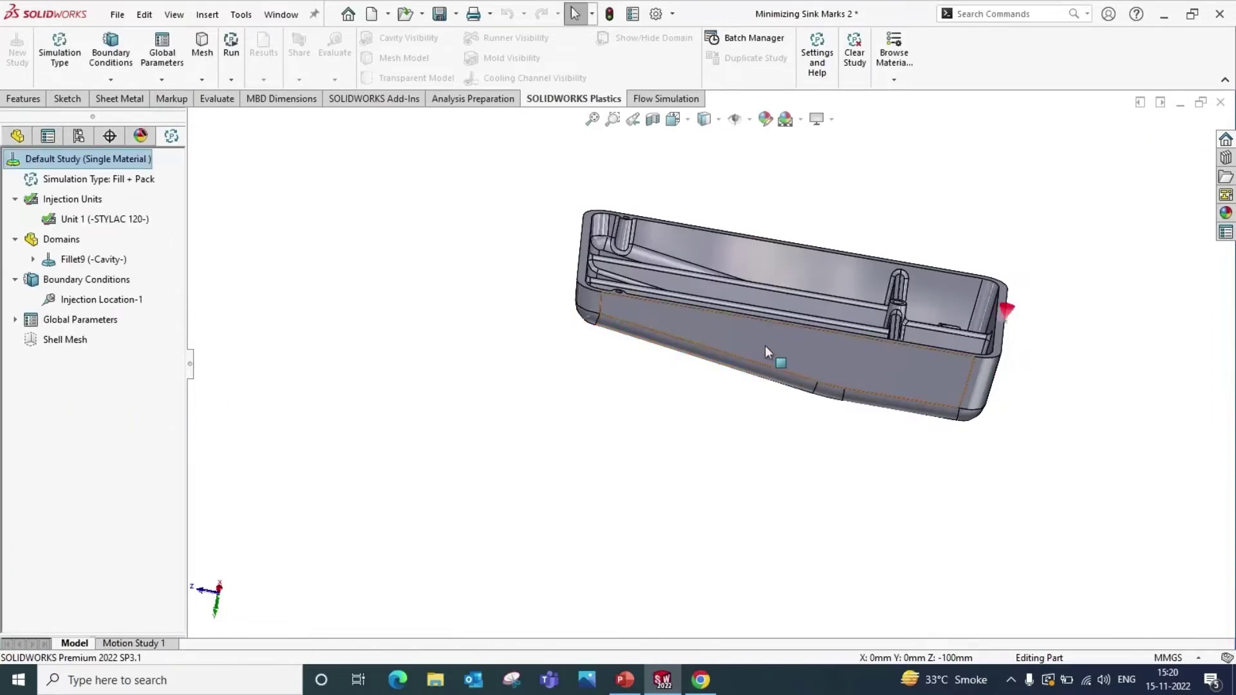
Create the shell mesh for the cavity with the Curvature-based refinement method
right_click(65, 346)
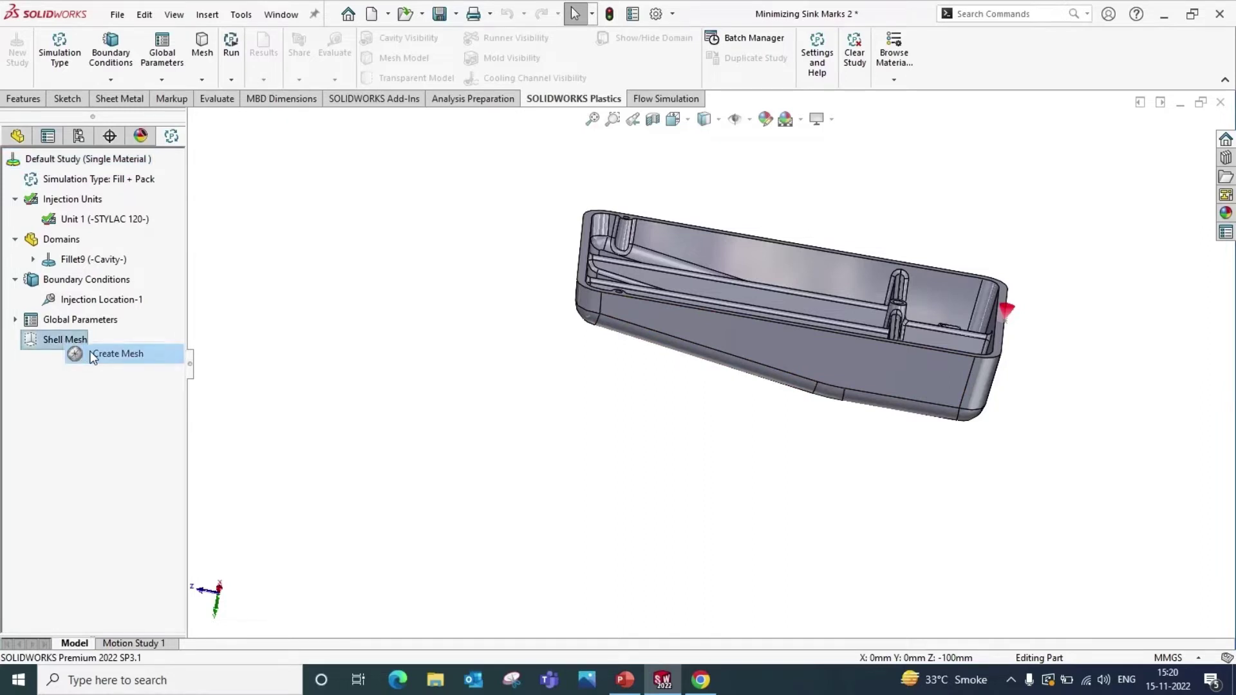
click(91, 353)
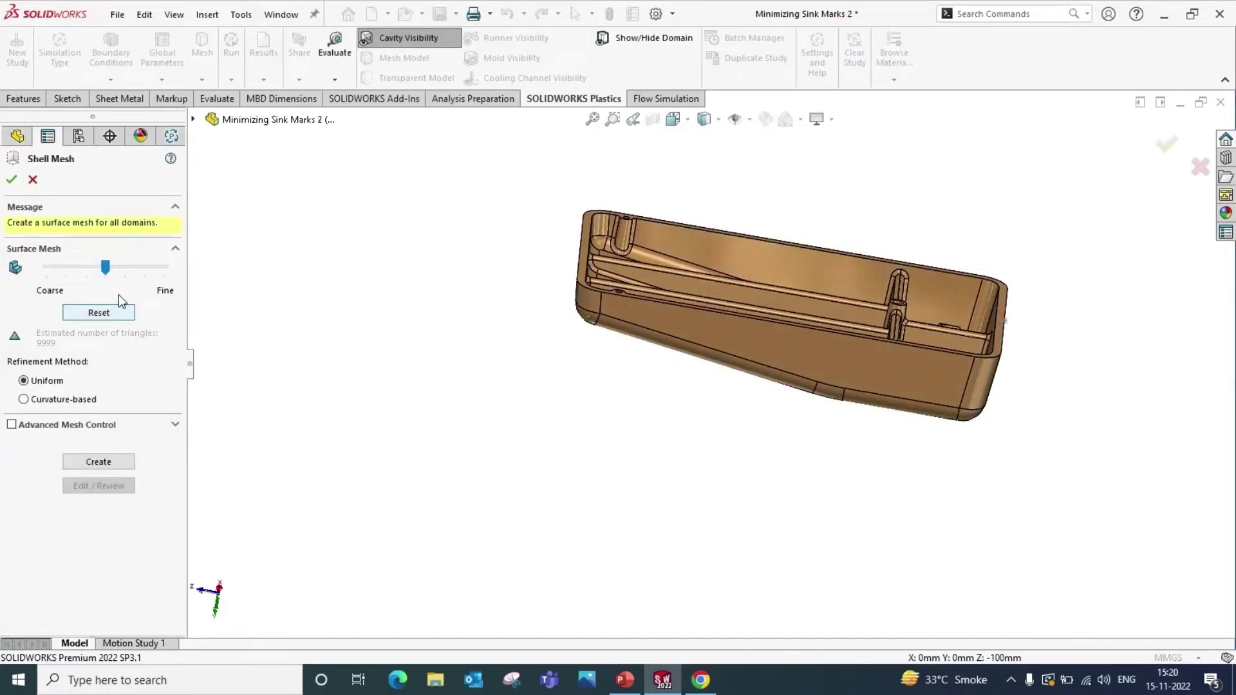
click(24, 400)
click(12, 181)
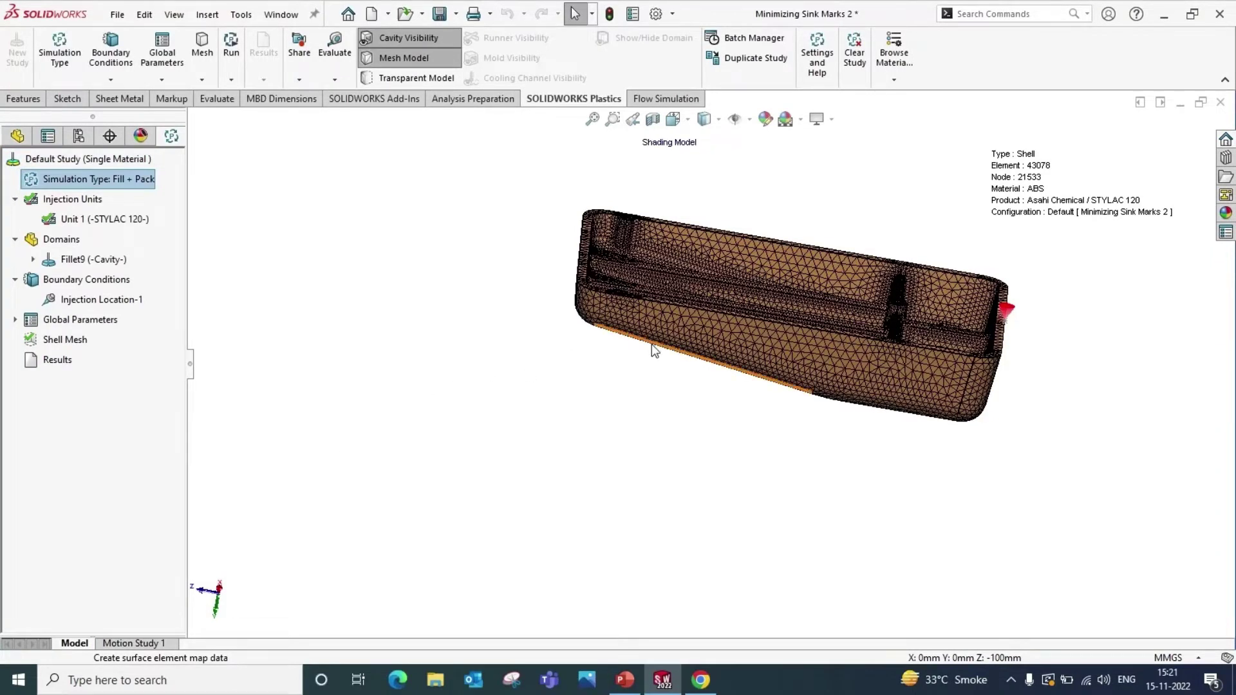
Inspect the shell mesh on the part's inner and outer faces and run the Fill analysis
scroll(697, 289, up, 2)
middle_drag(698, 284, 761, 273)
middle_drag(797, 528, 779, 374)
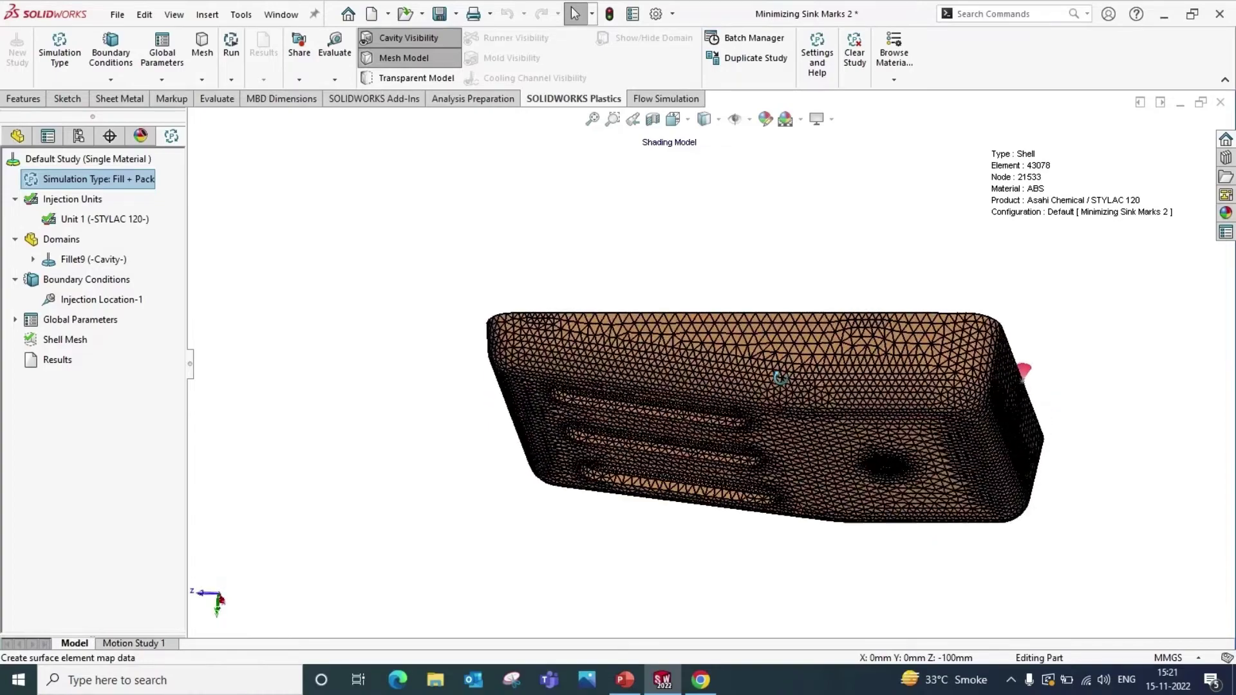
middle_drag(729, 532, 734, 444)
middle_drag(756, 537, 805, 334)
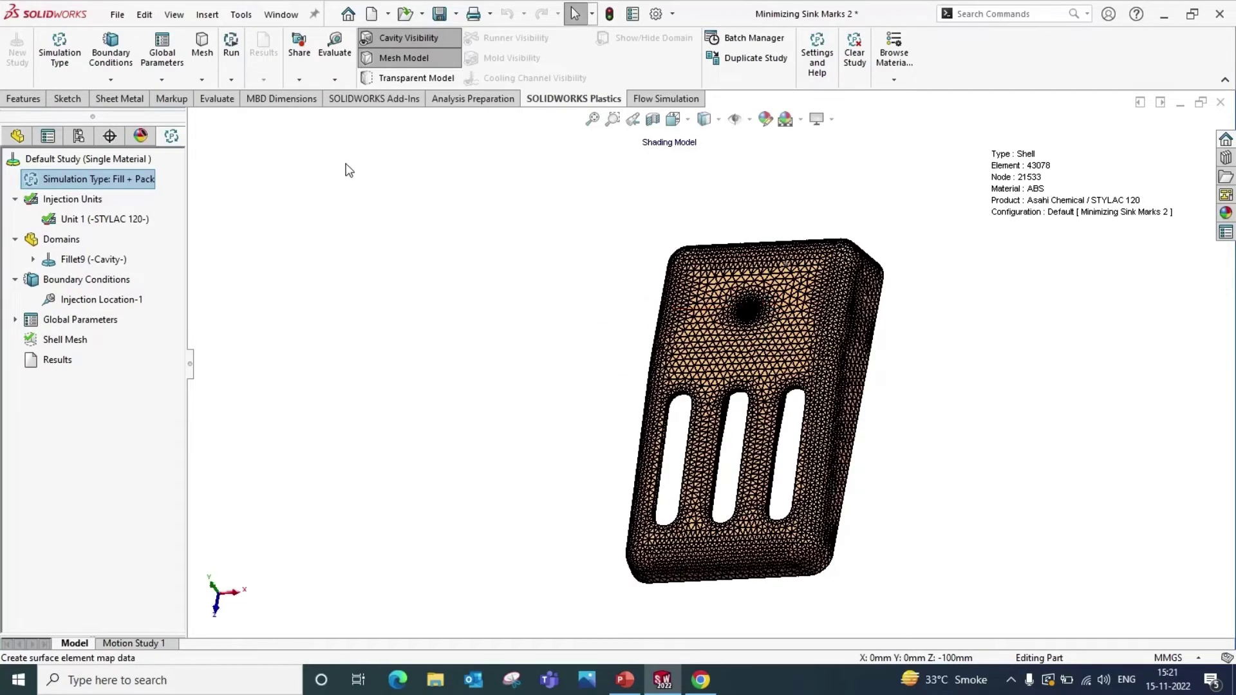
click(232, 80)
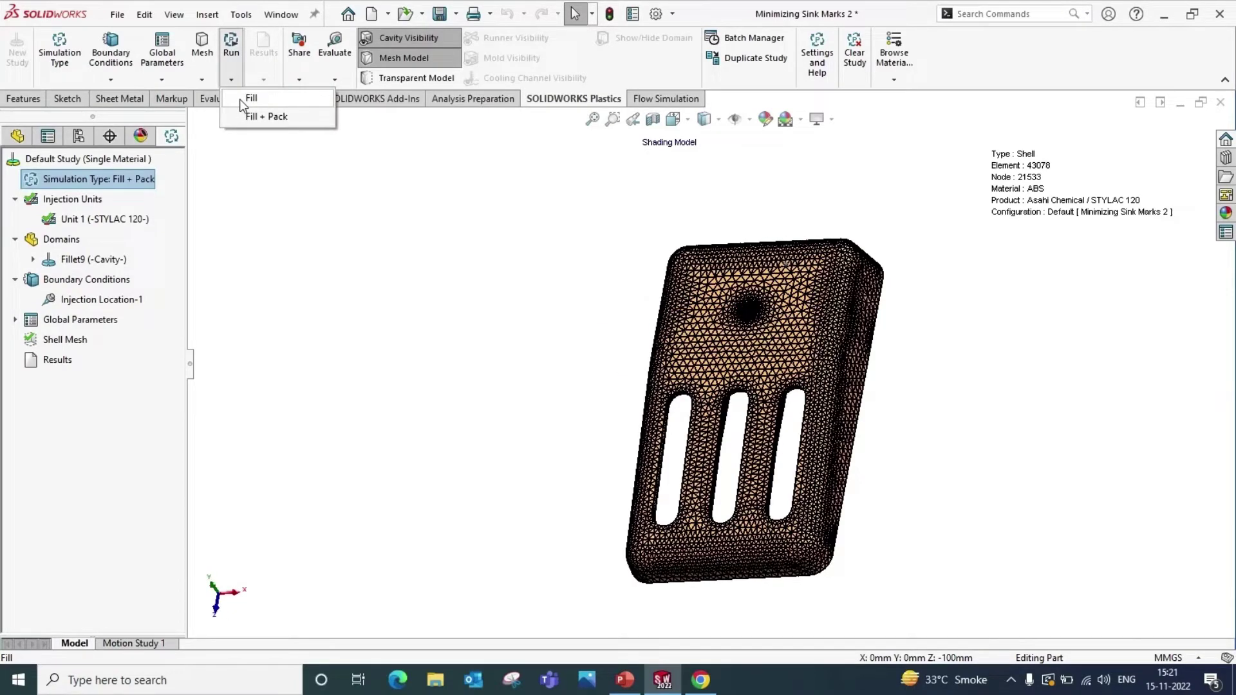
click(240, 99)
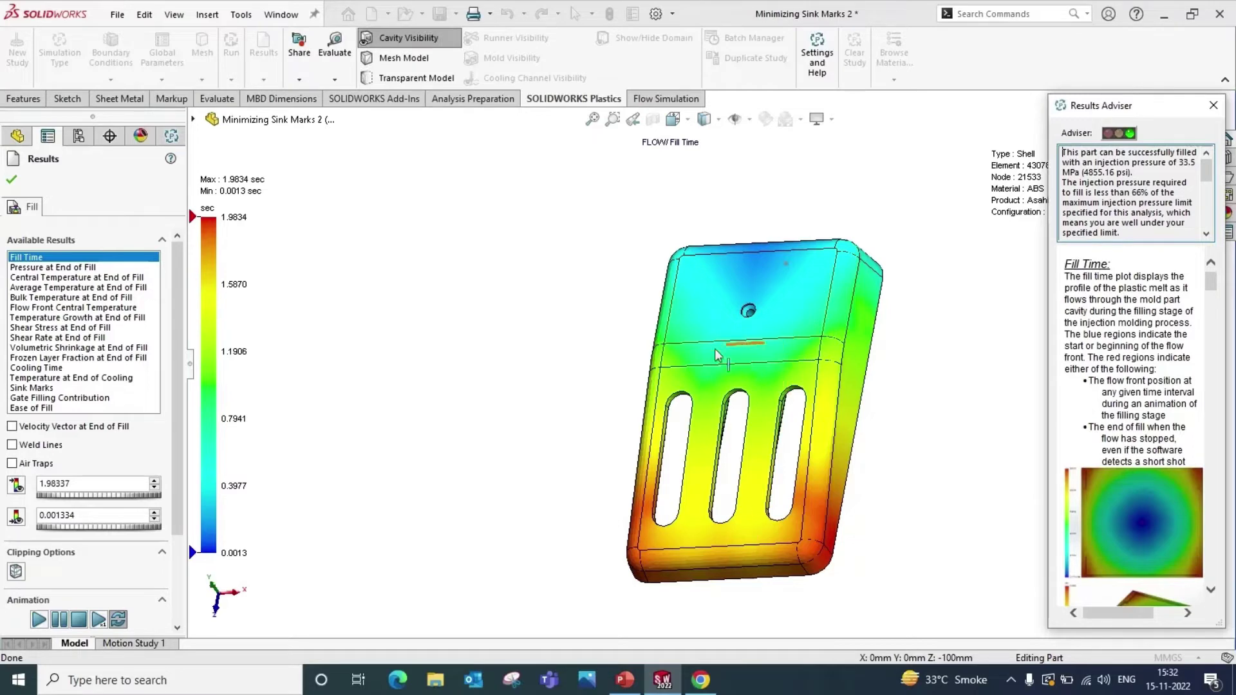
Animate the Fill Time result and examine how the melt flows through the outer faces and inner ribs
middle_drag(525, 386, 496, 463)
click(39, 619)
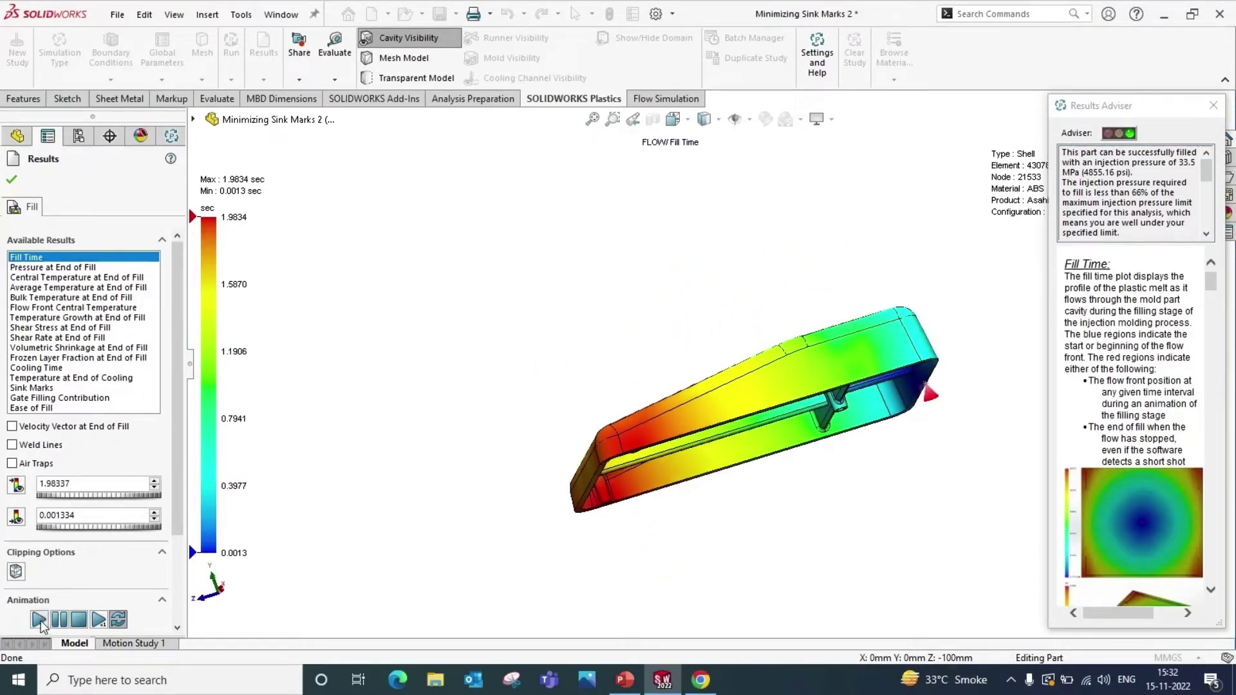
middle_drag(511, 360, 773, 321)
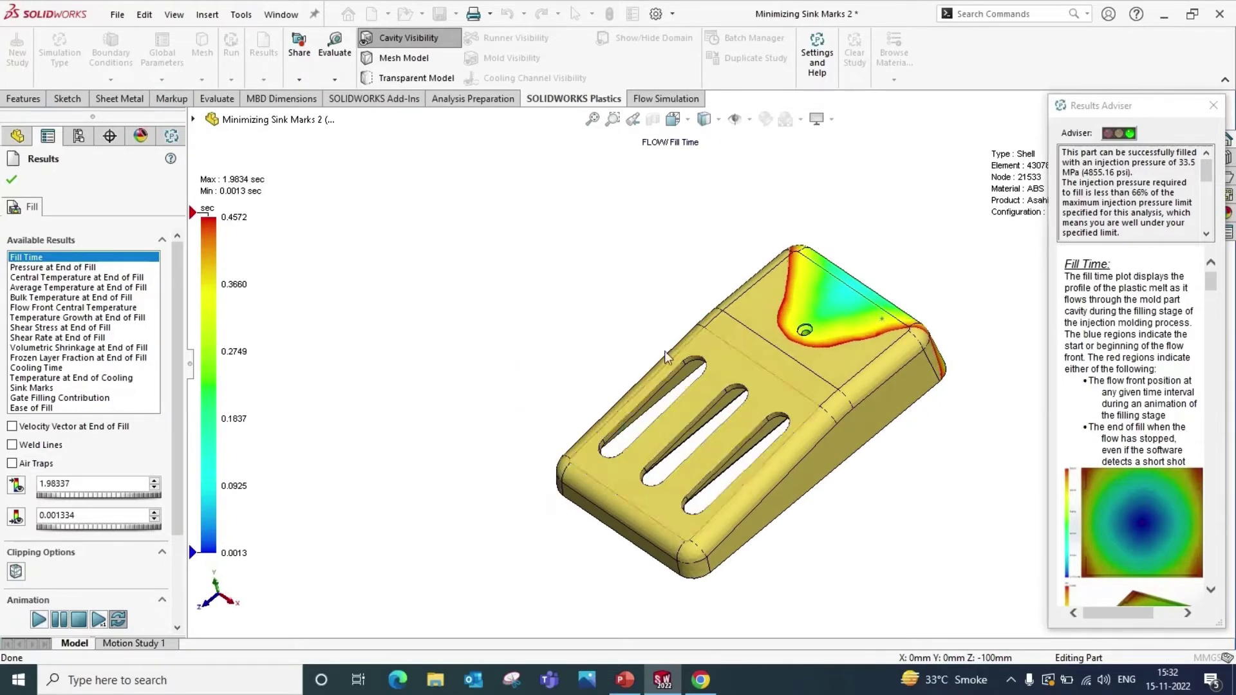
scroll(847, 316, down, 3)
scroll(846, 316, up, 3)
middle_drag(847, 316, 751, 375)
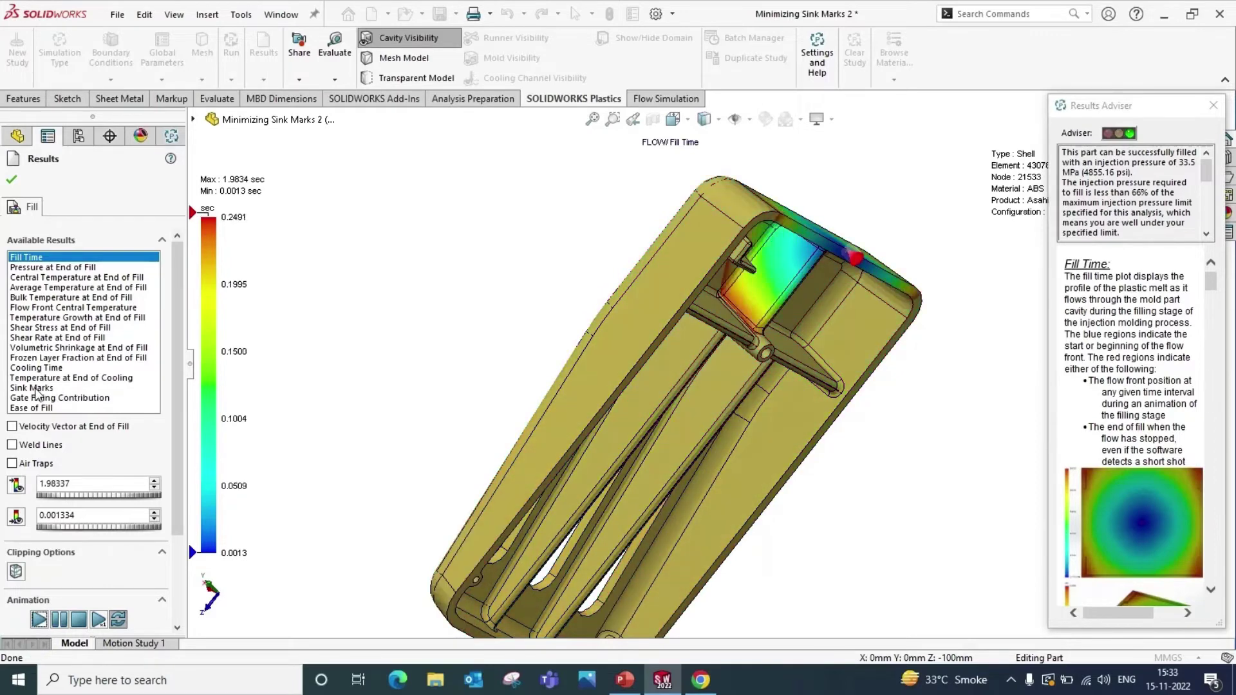
Display the Sink Marks result and examine the outer face around the hole and the ribs on the inner side
click(39, 388)
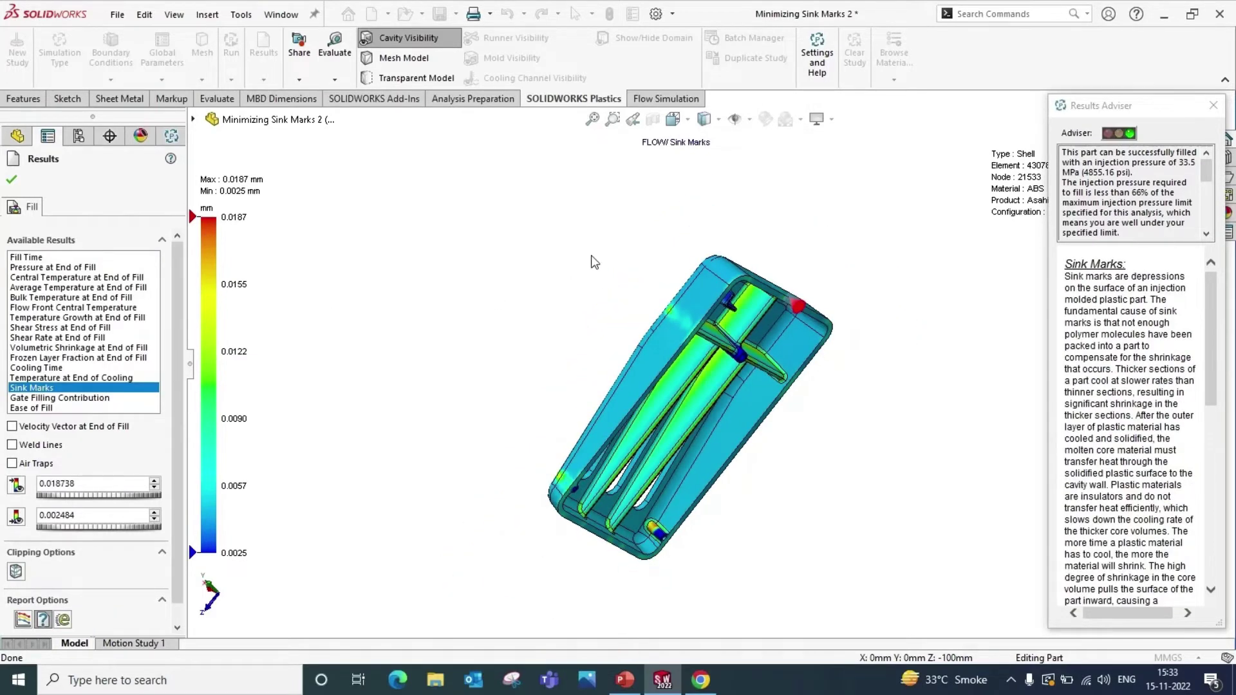
scroll(739, 340, down, 3)
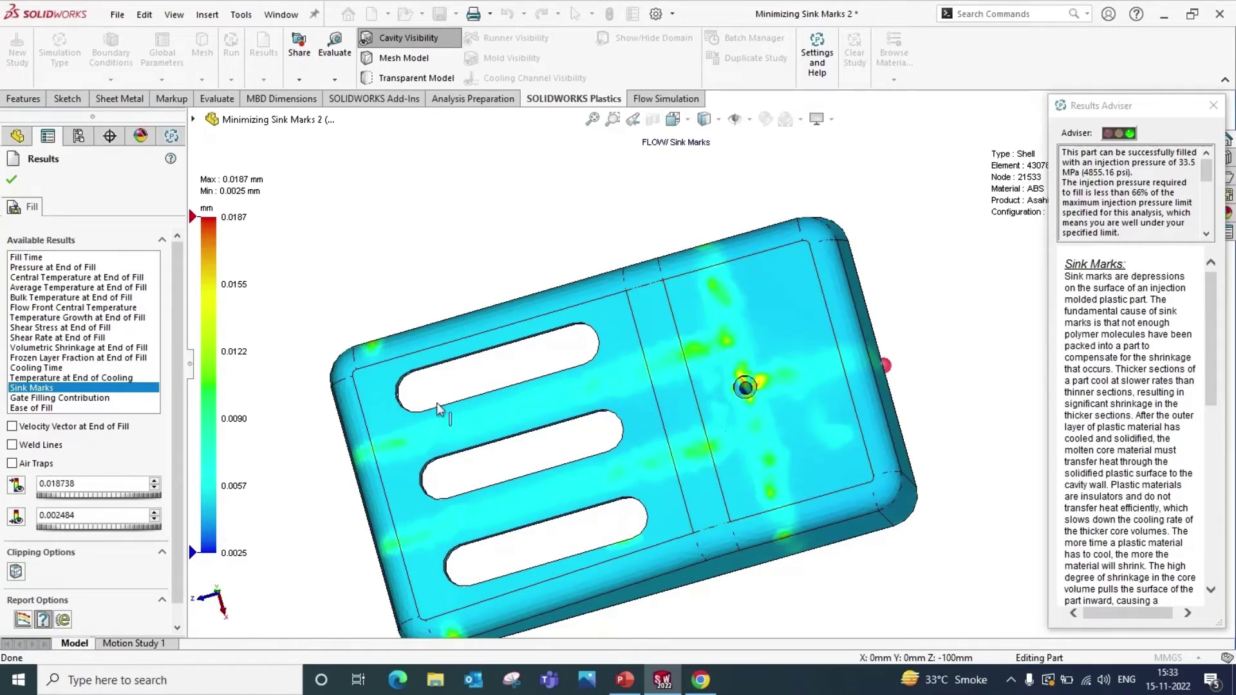
scroll(787, 406, down, 4)
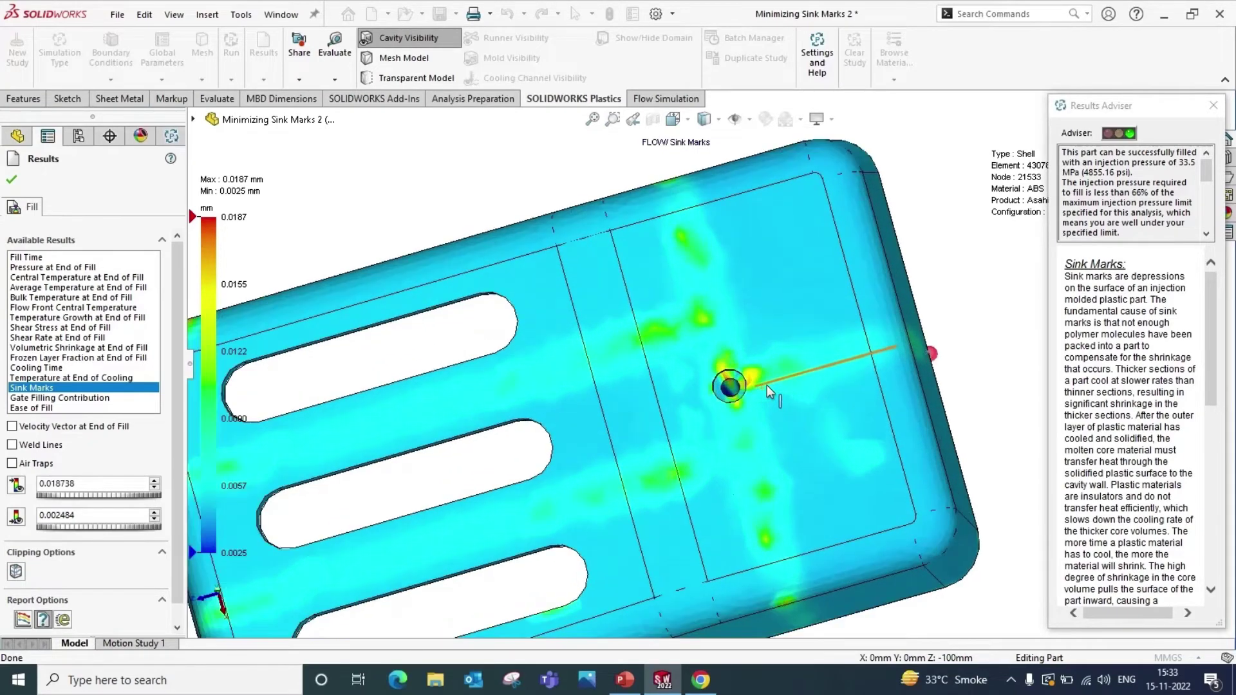
scroll(757, 441, up, 5)
middle_drag(760, 457, 702, 401)
middle_drag(702, 505, 705, 512)
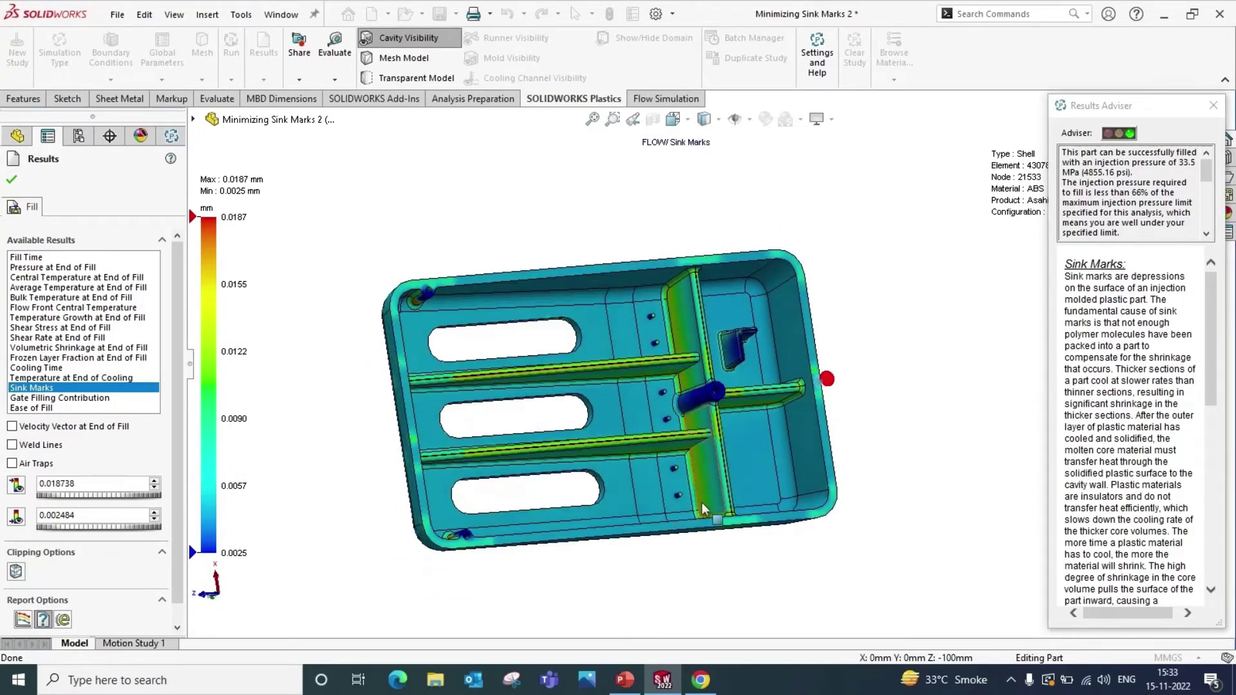
middle_drag(677, 613, 638, 435)
middle_drag(822, 428, 757, 459)
middle_drag(433, 387, 740, 595)
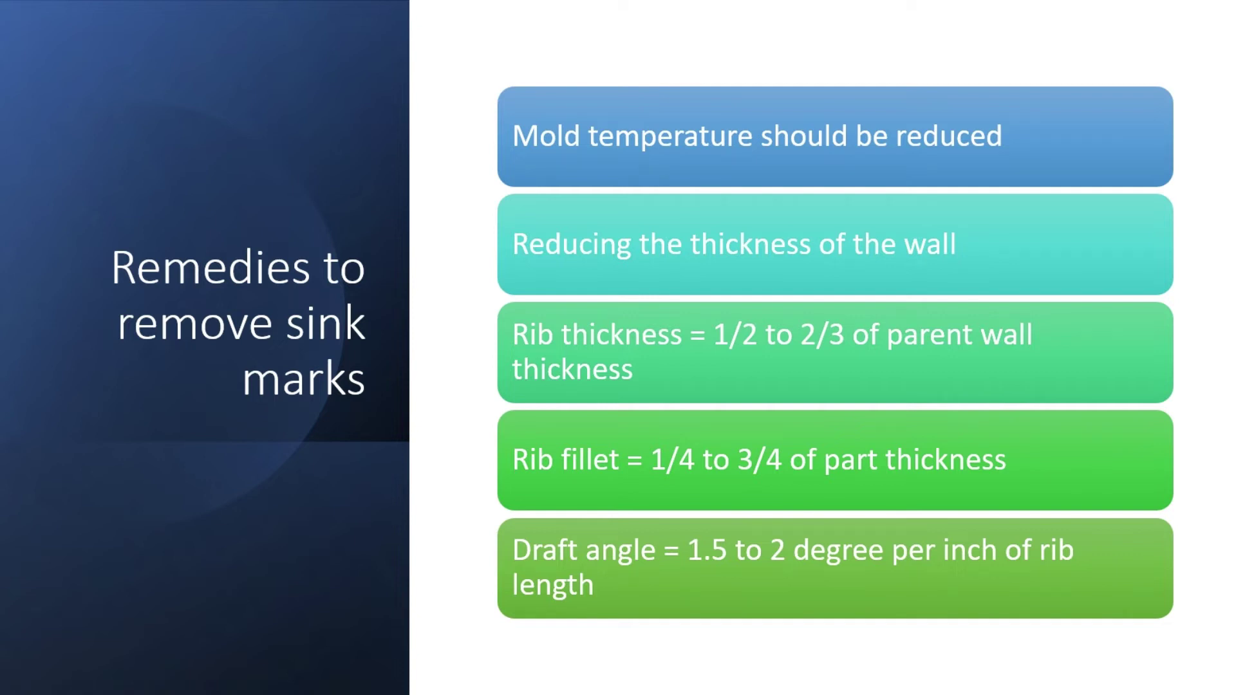
Switch back to SOLIDWORKS, close the Fill results and return to the part's feature tree
key(alt+Tab)
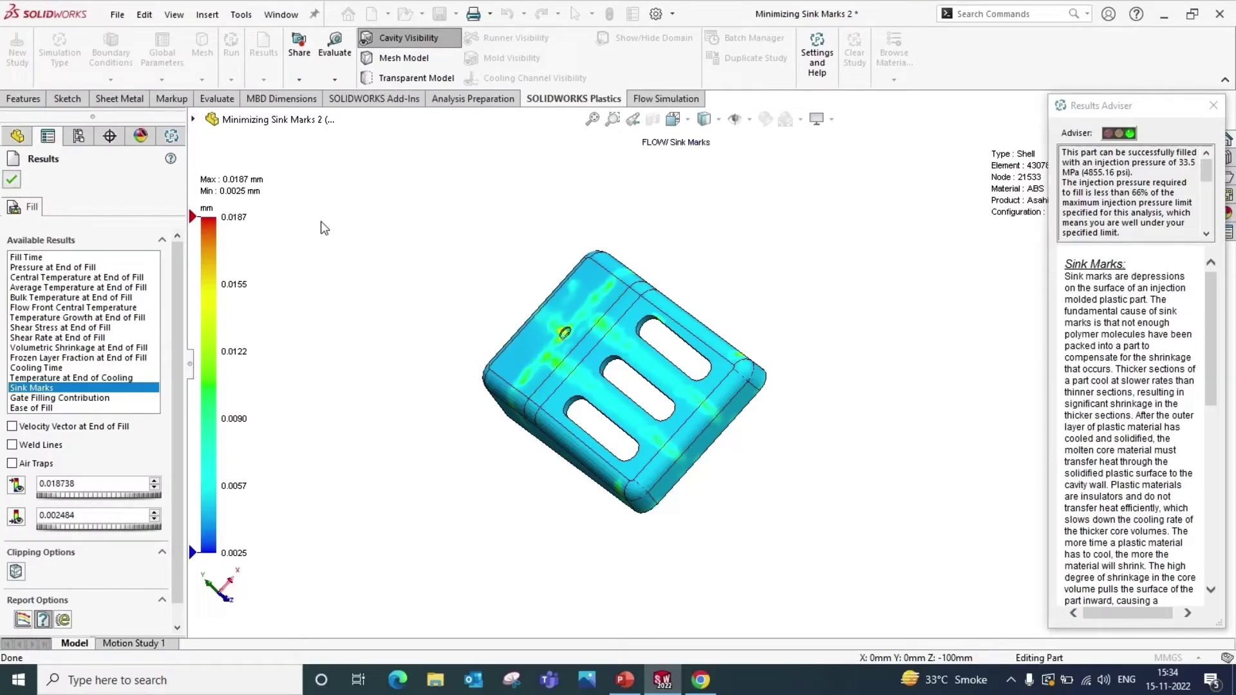
key(Return)
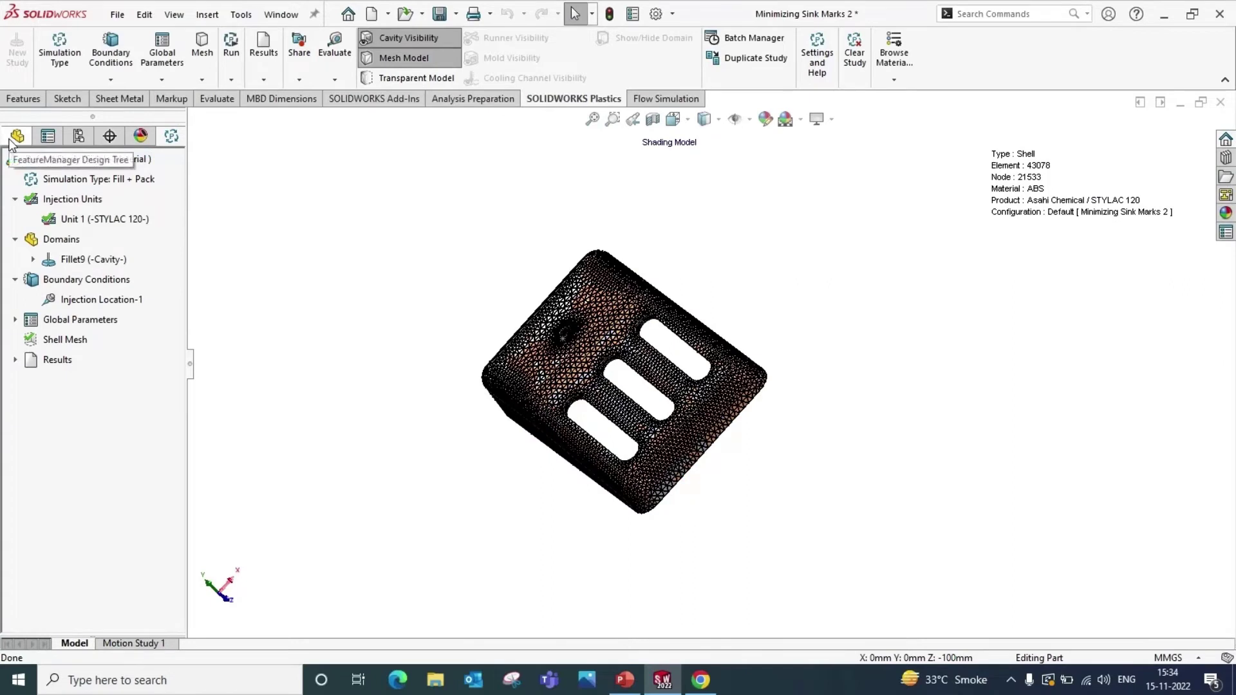
click(9, 139)
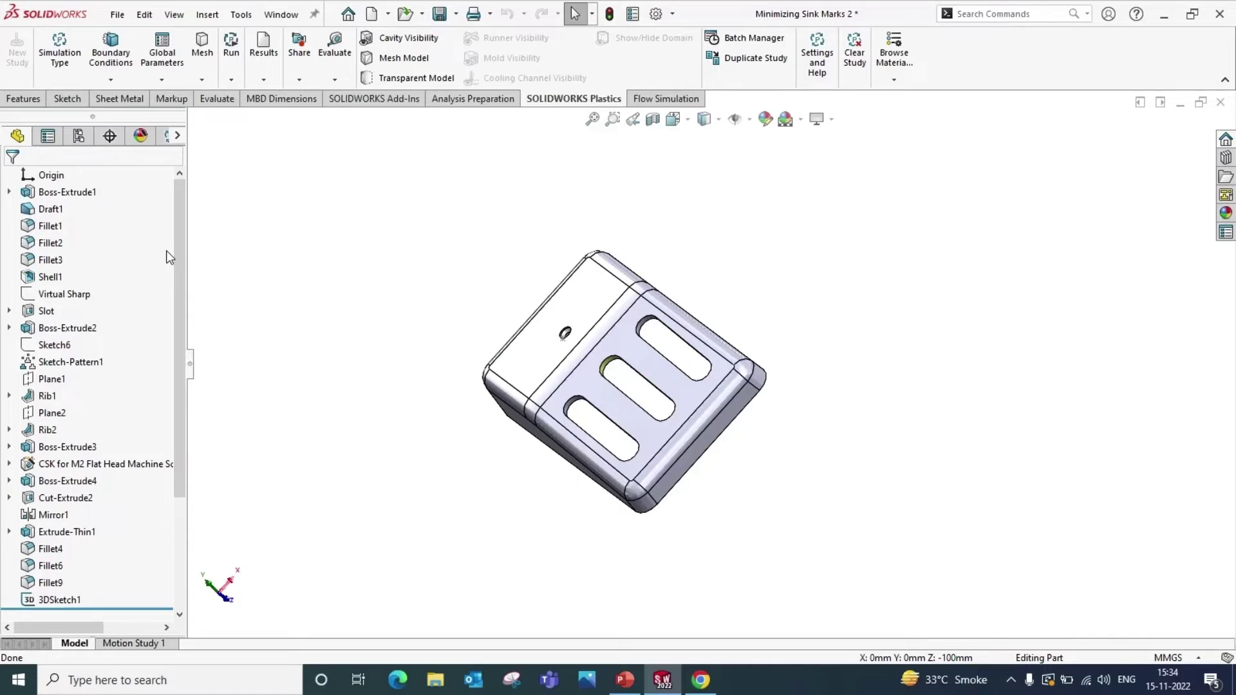
Set the radius of the fillet along the inner ribs (Fillet9) to 0.25 mm
scroll(166, 250, up, 3)
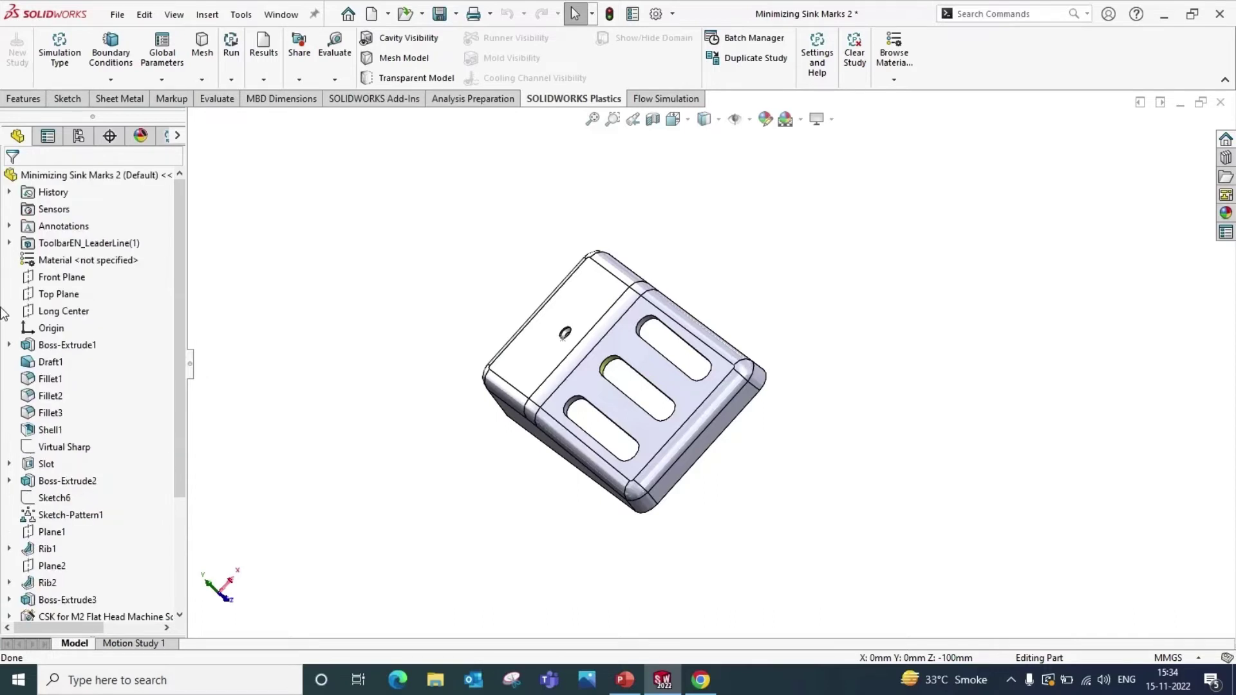
scroll(96, 396, down, 6)
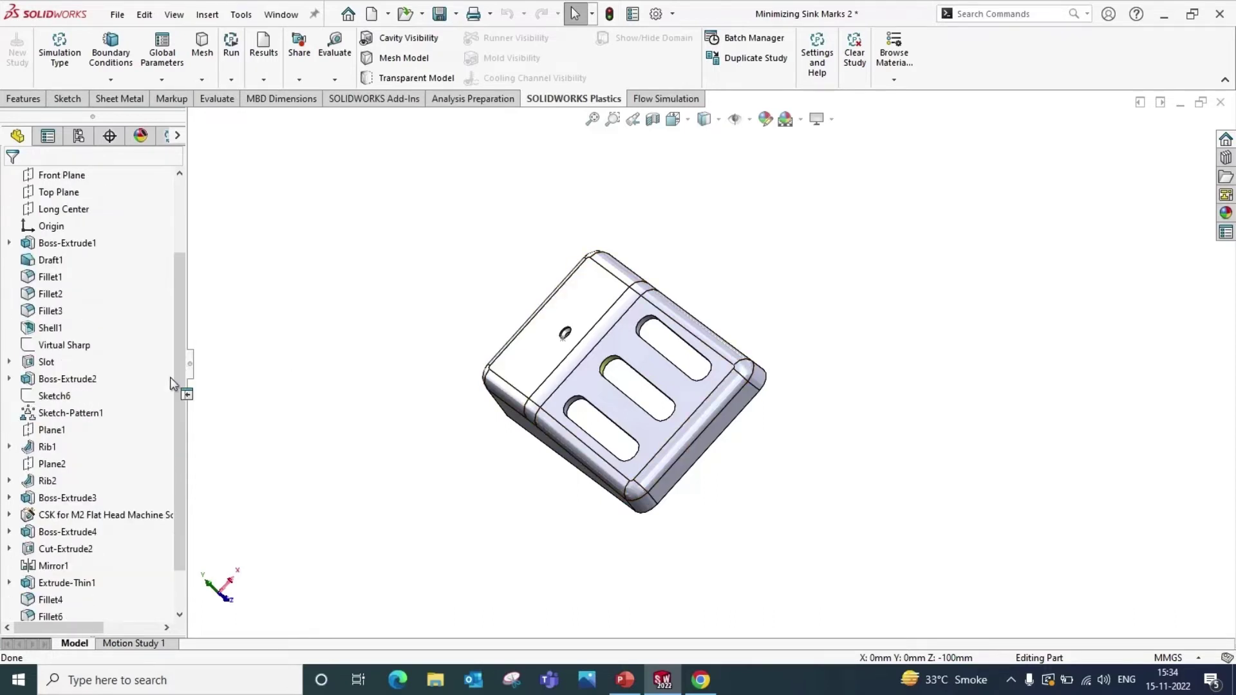
scroll(75, 343, up, 3)
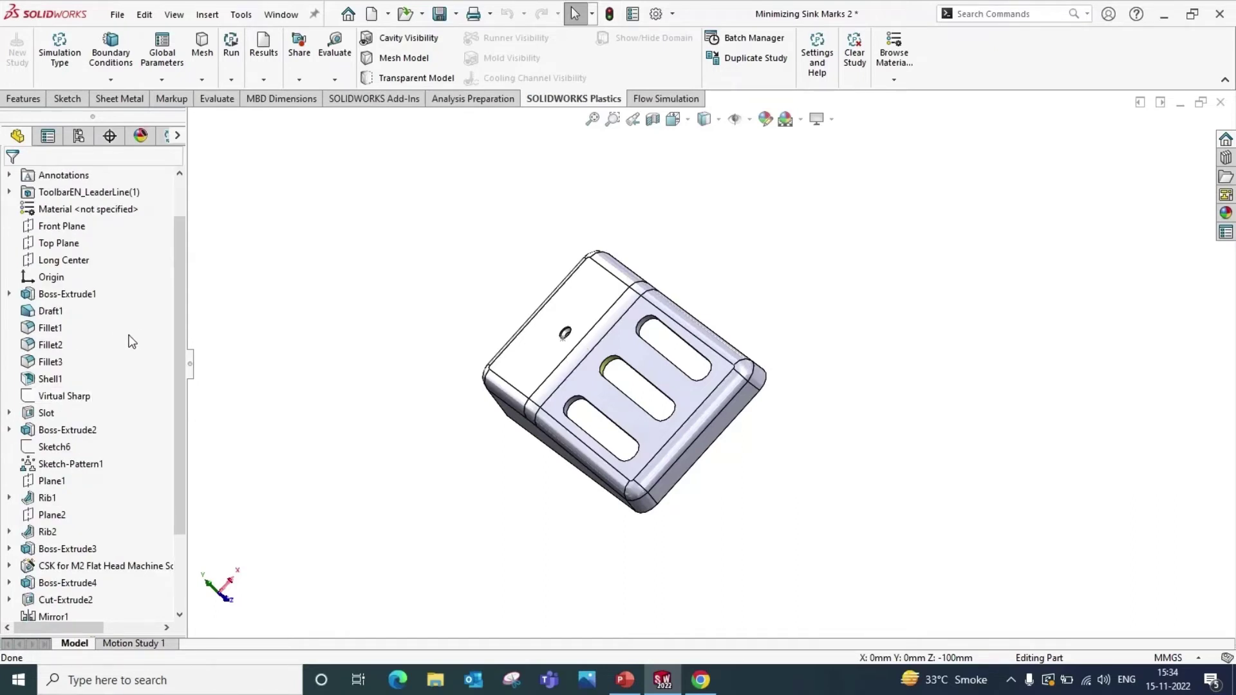
scroll(87, 444, down, 3)
scroll(81, 458, down, 3)
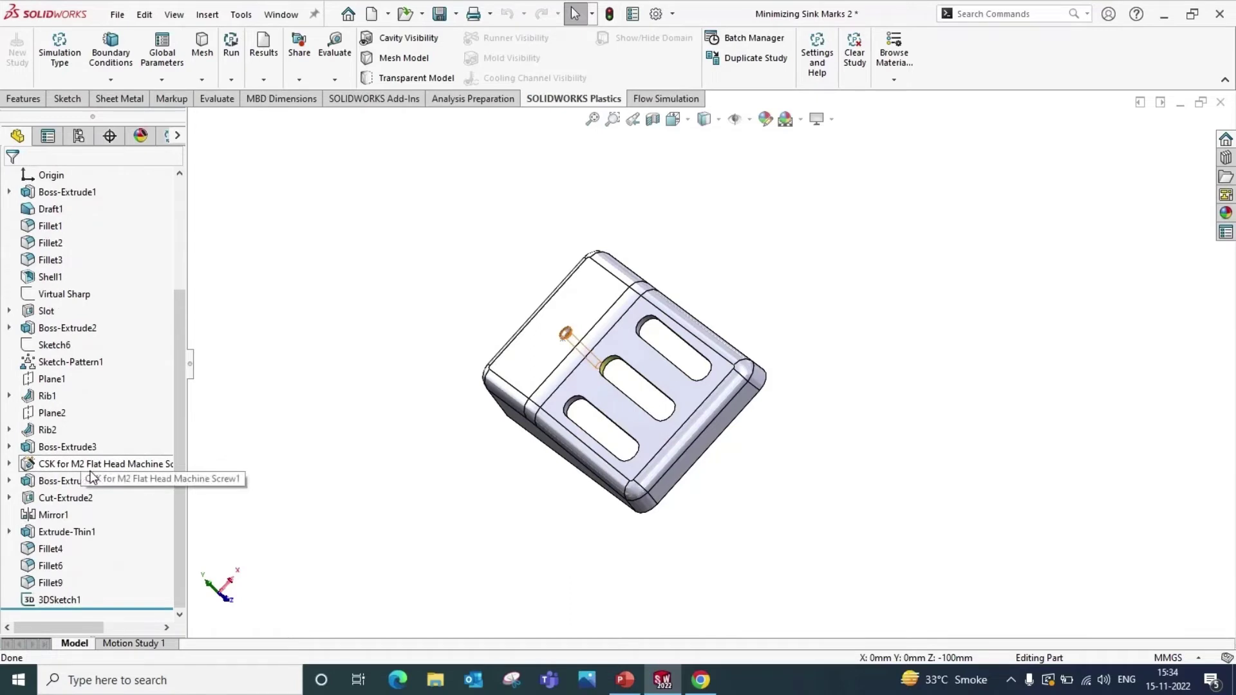
right_click(55, 583)
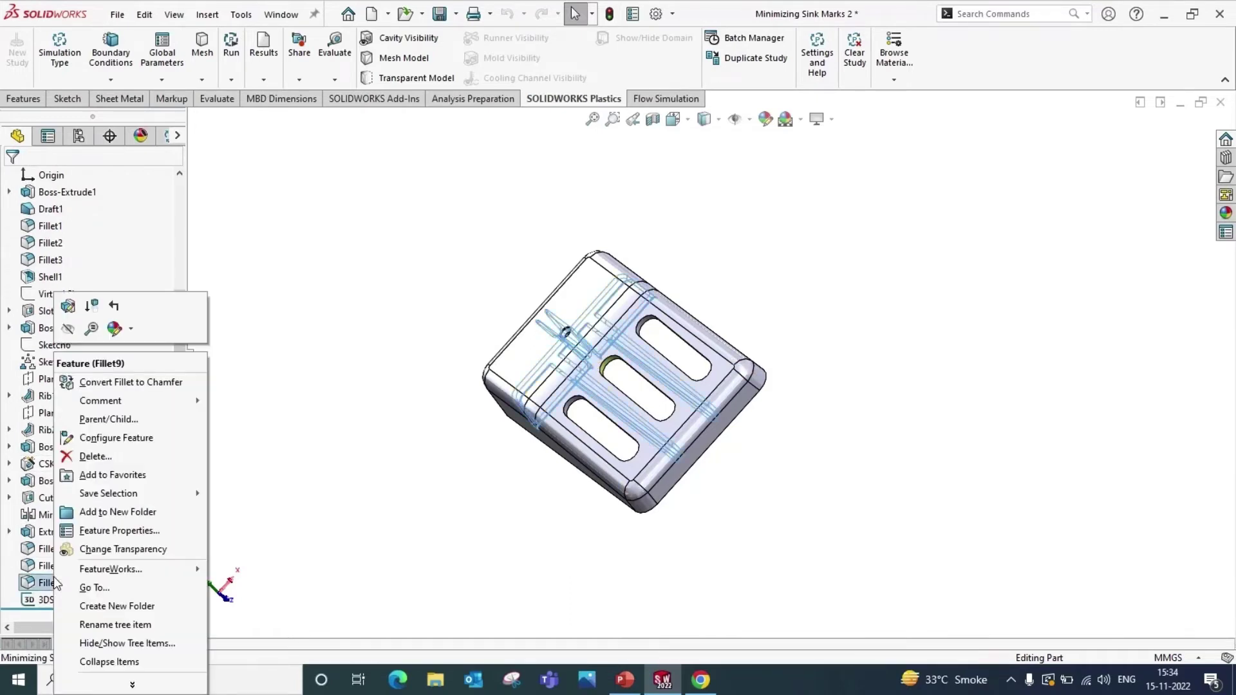
middle_drag(508, 513, 583, 437)
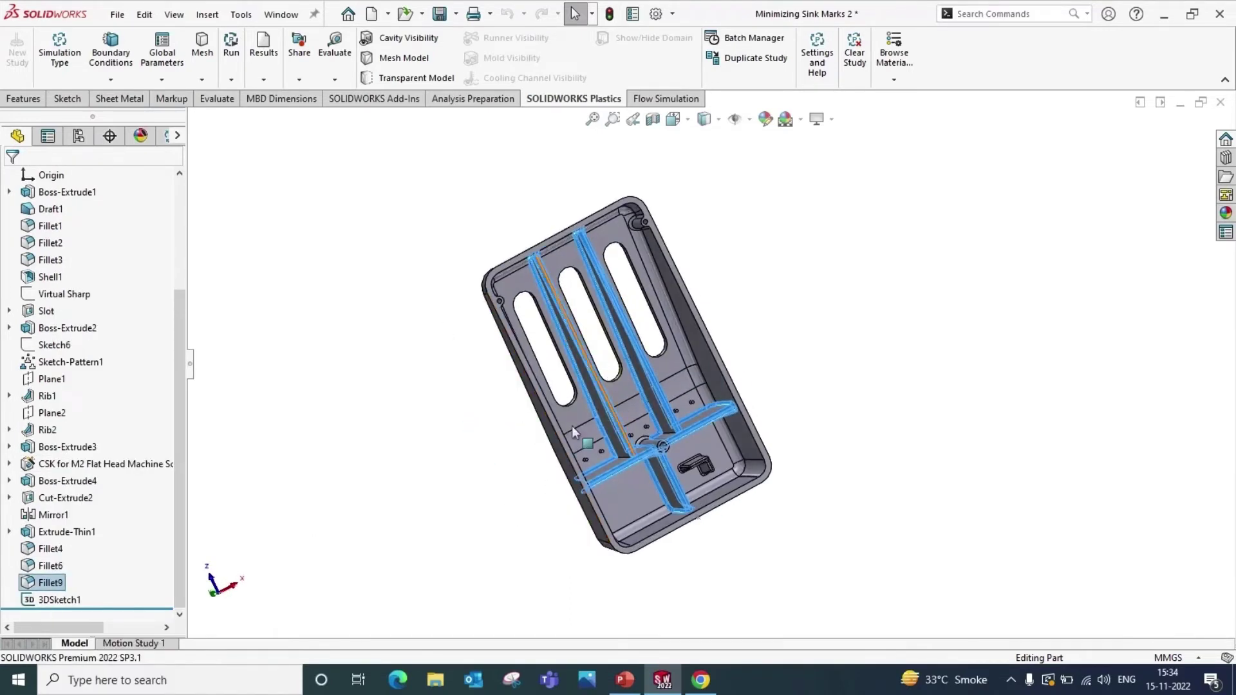
right_click(47, 584)
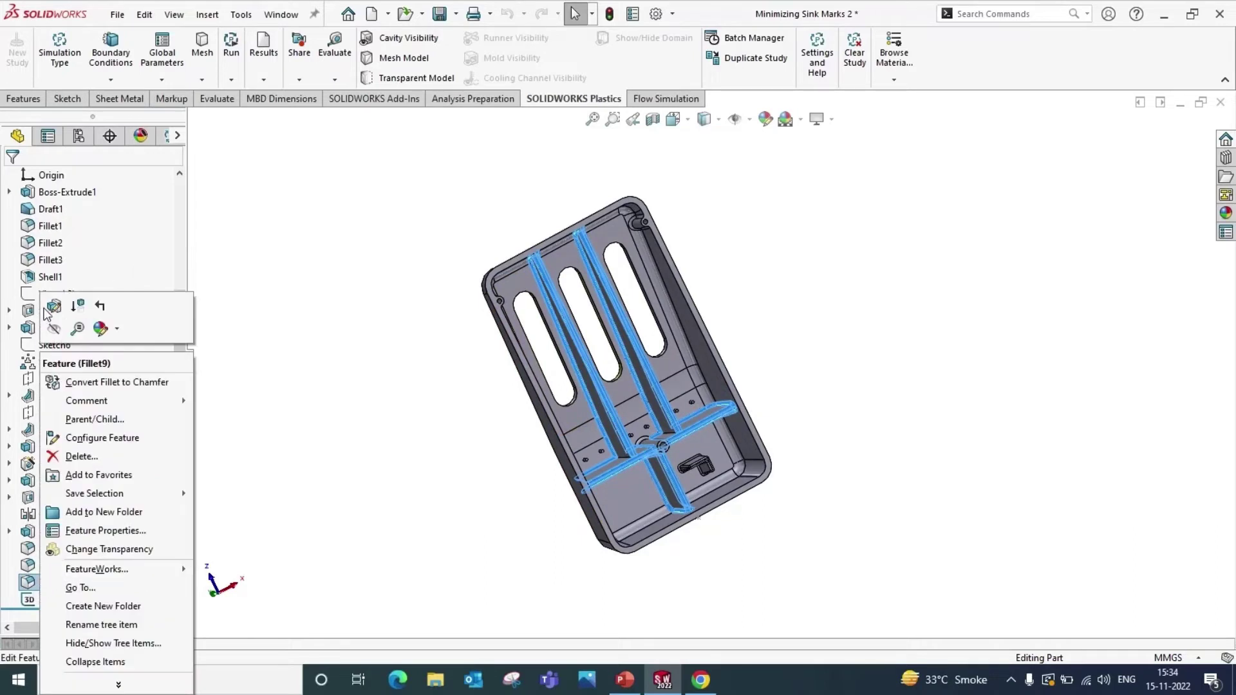
key(Escape)
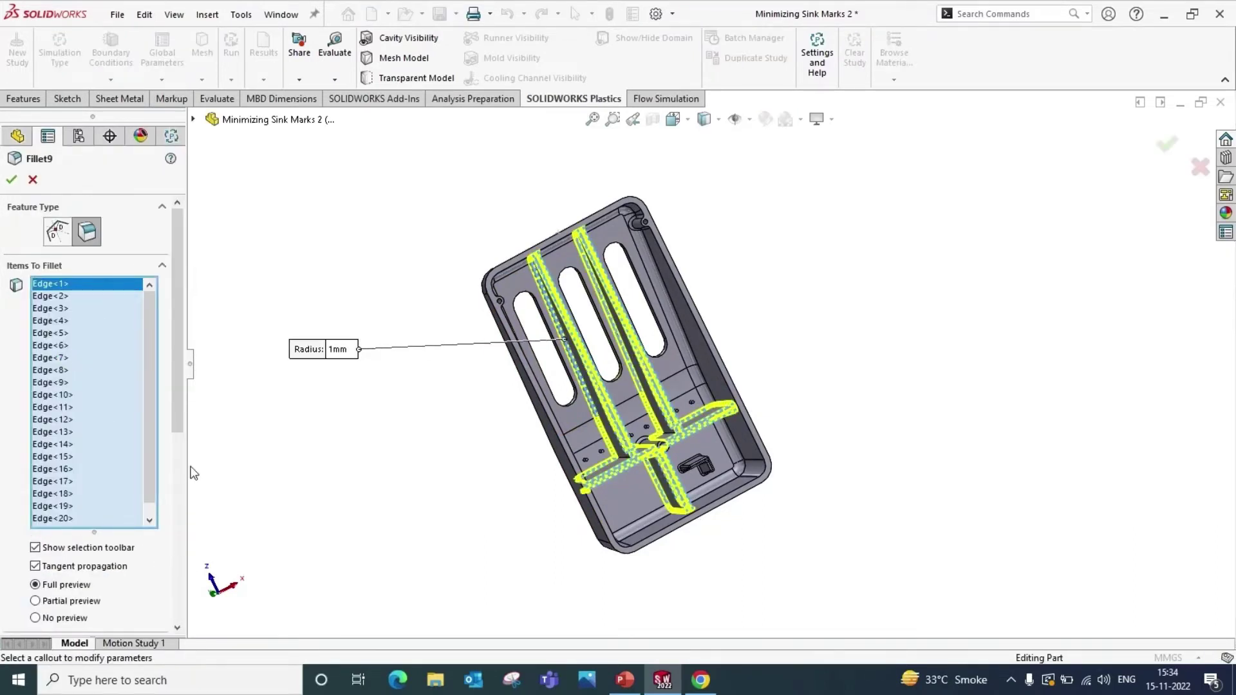
scroll(161, 534, down, 5)
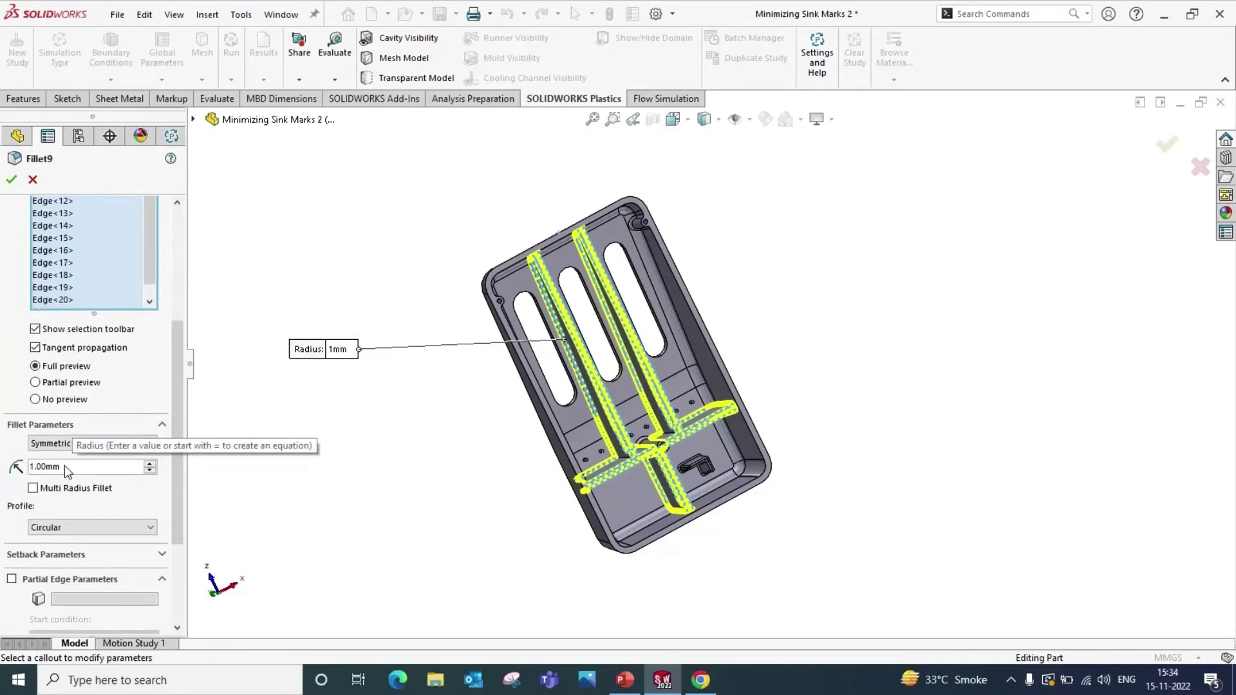
drag(61, 466, 25, 469)
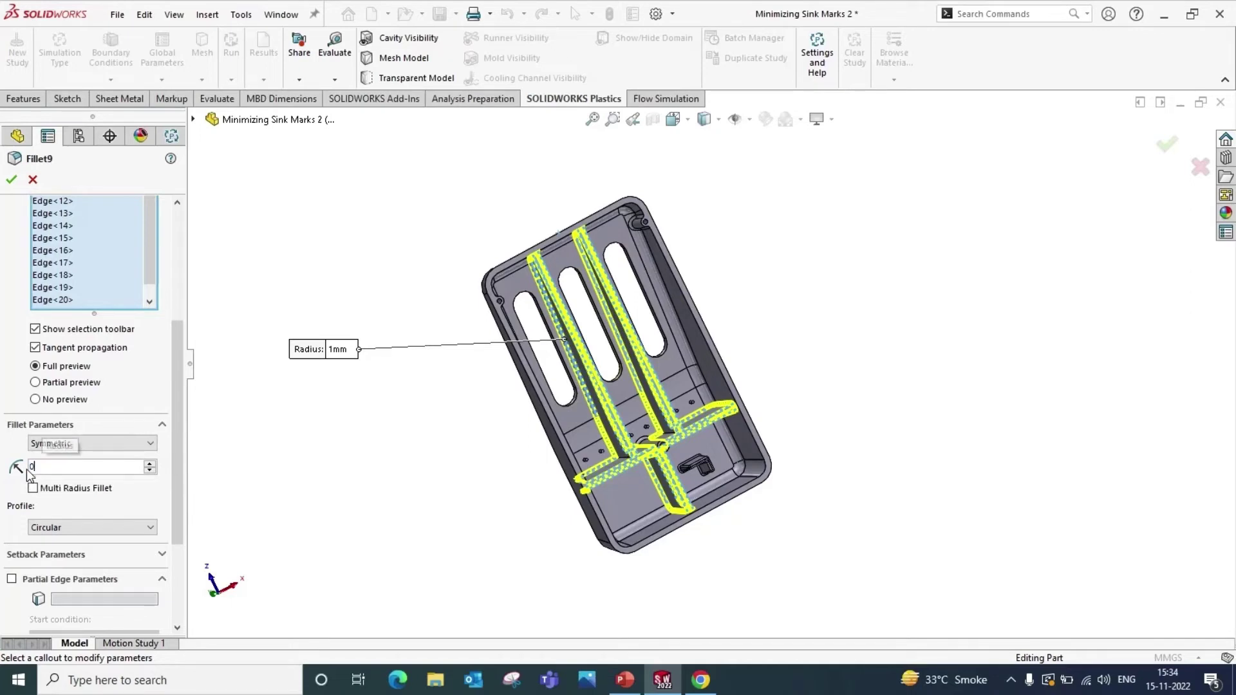
text(0.25)
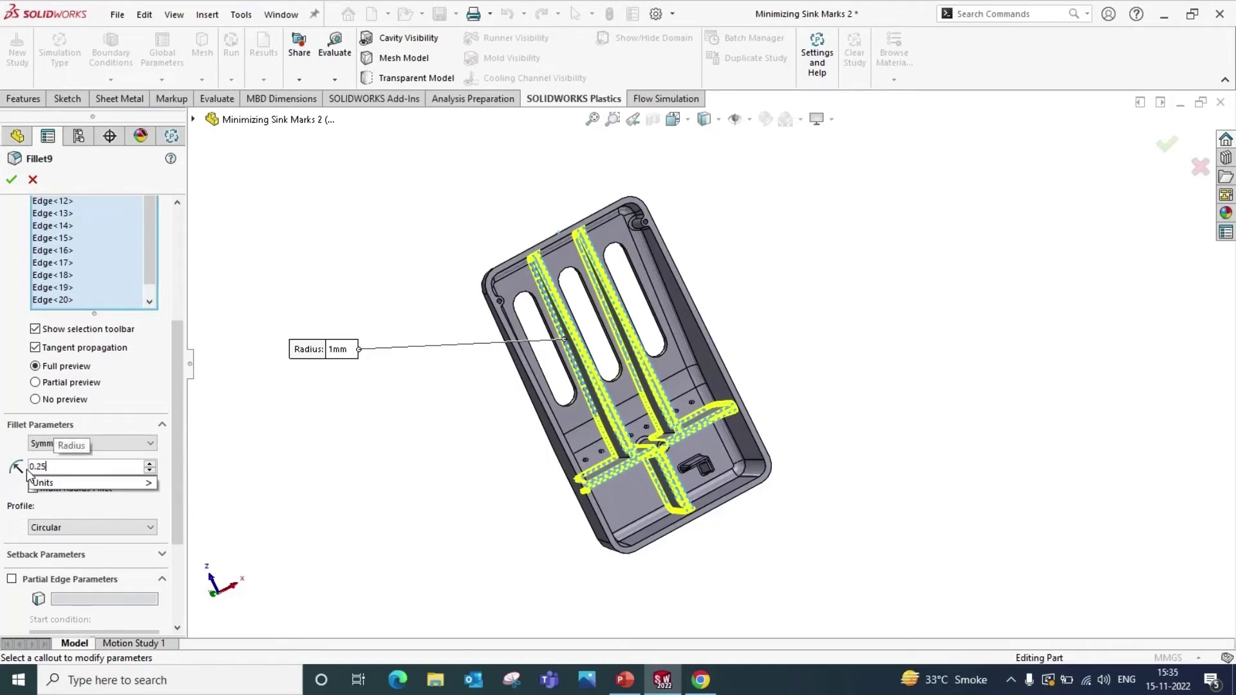
key(Return)
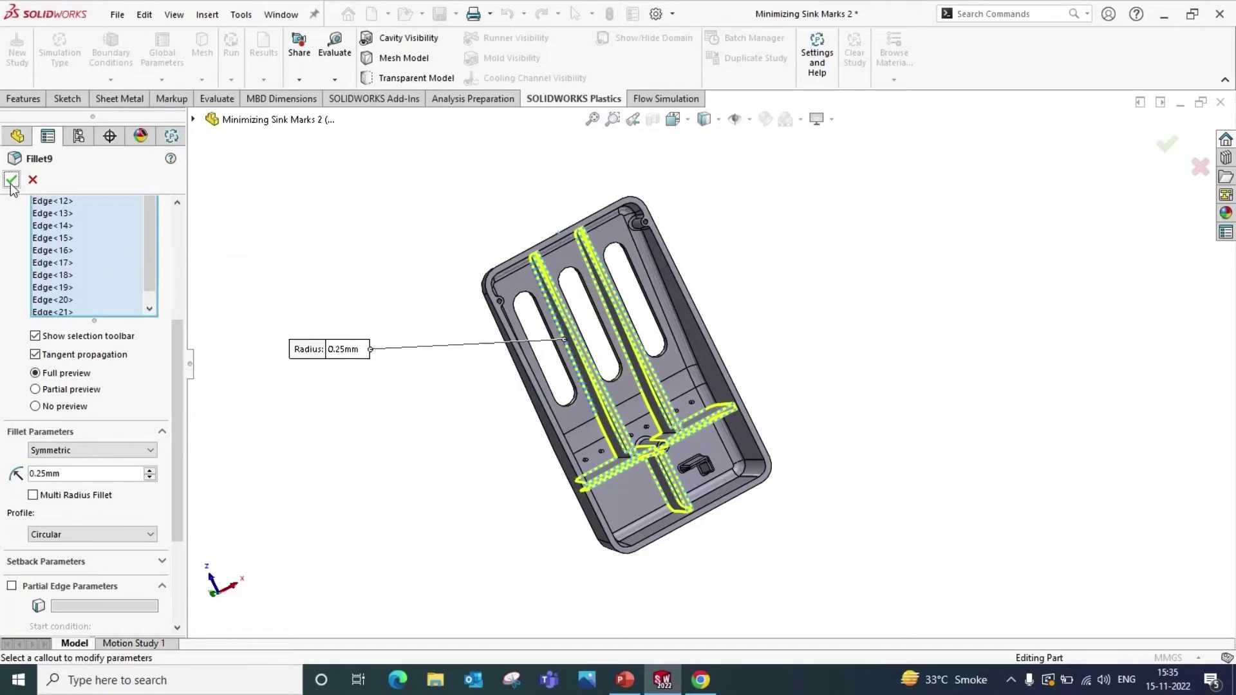
click(11, 181)
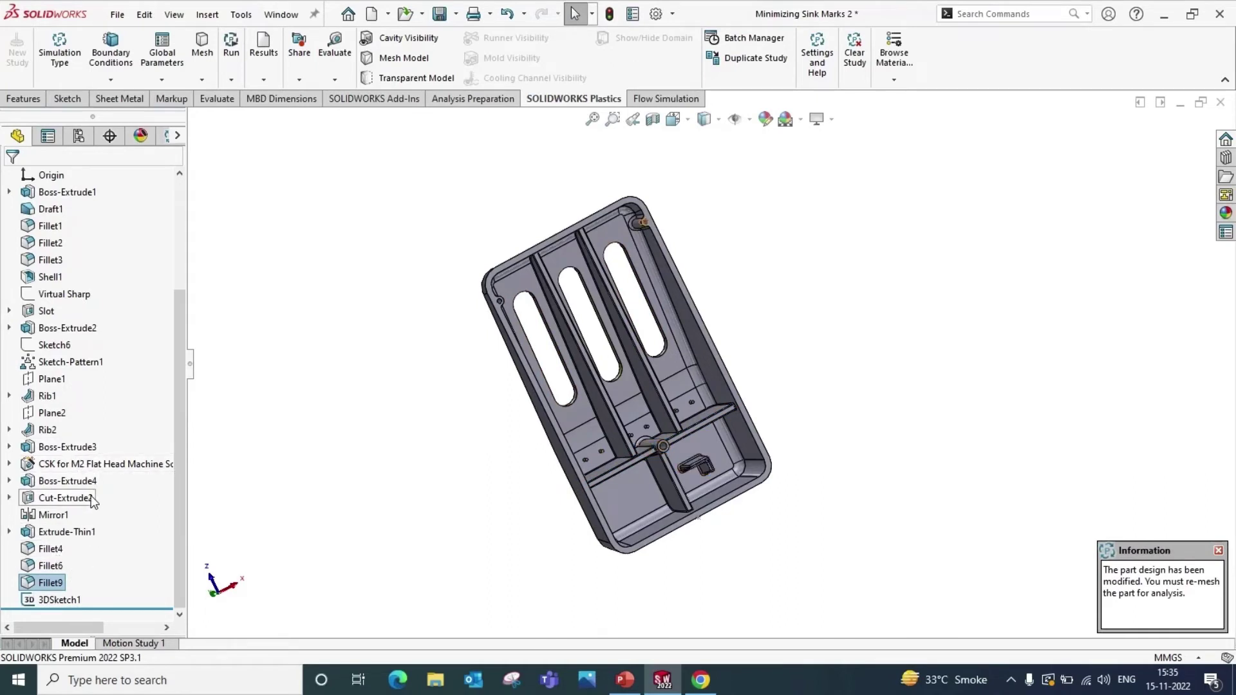
Set the thickness of the crosswise rib (Rib1) to 1 mm
click(55, 398)
right_click(55, 398)
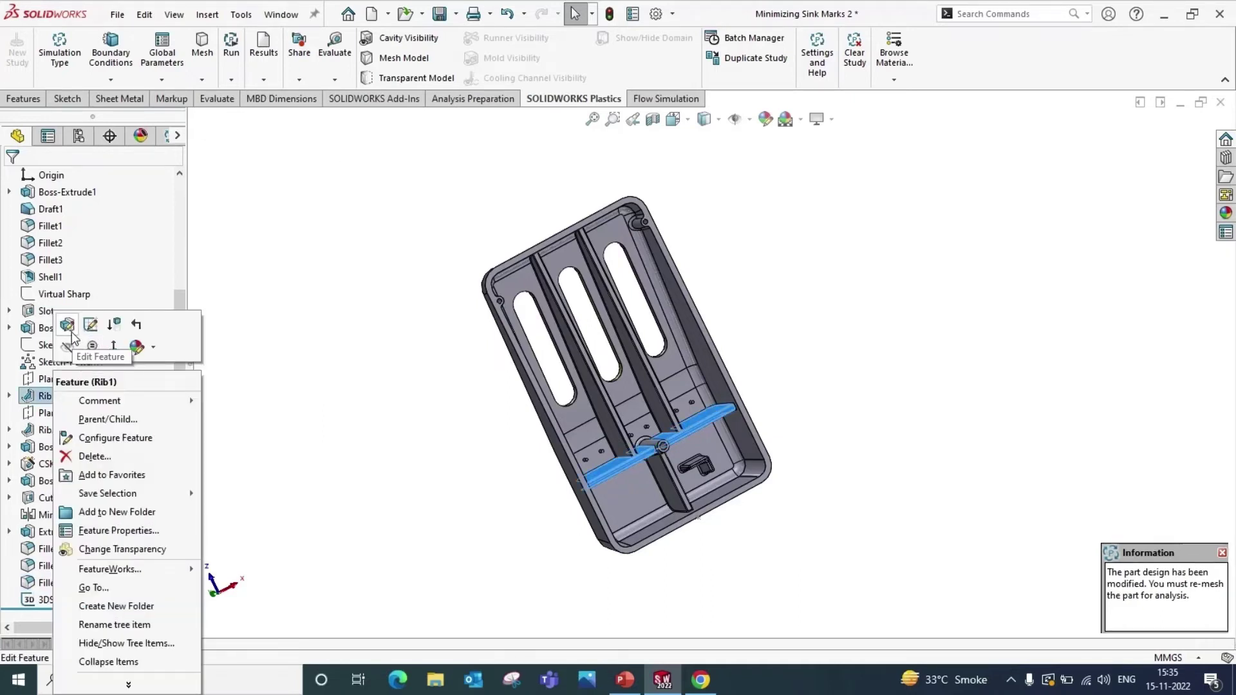
click(69, 330)
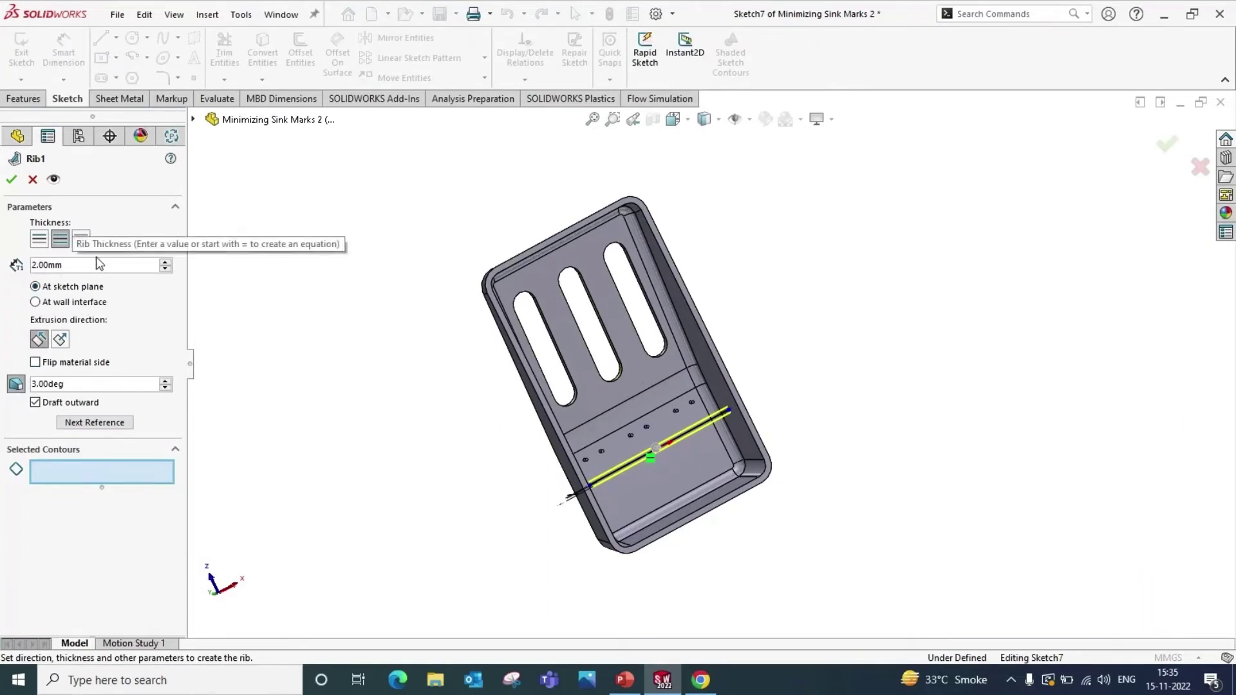
drag(81, 265, 39, 273)
text(1)
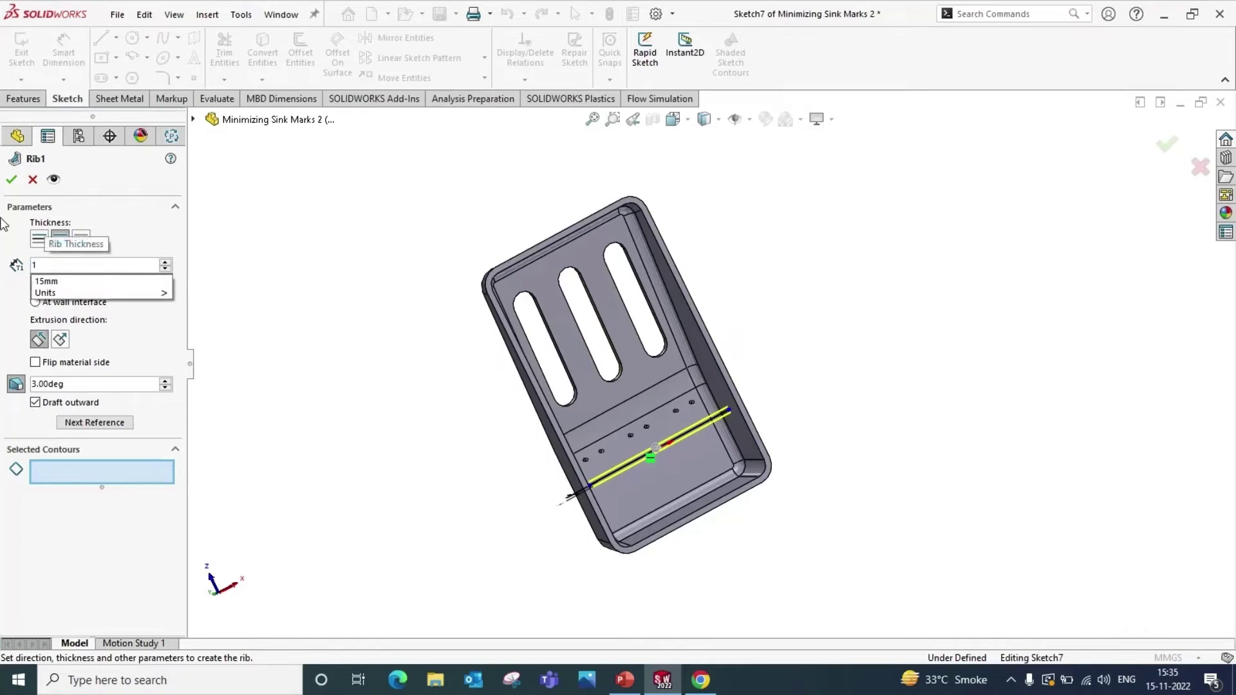
click(11, 181)
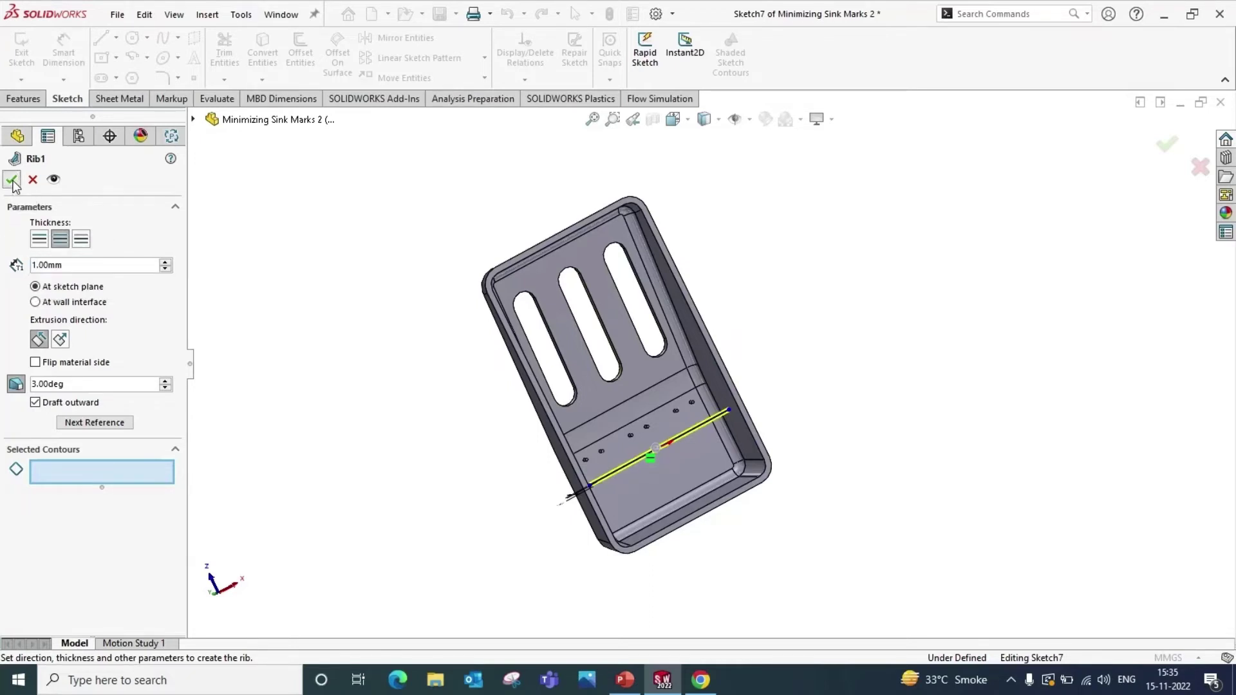
click(11, 180)
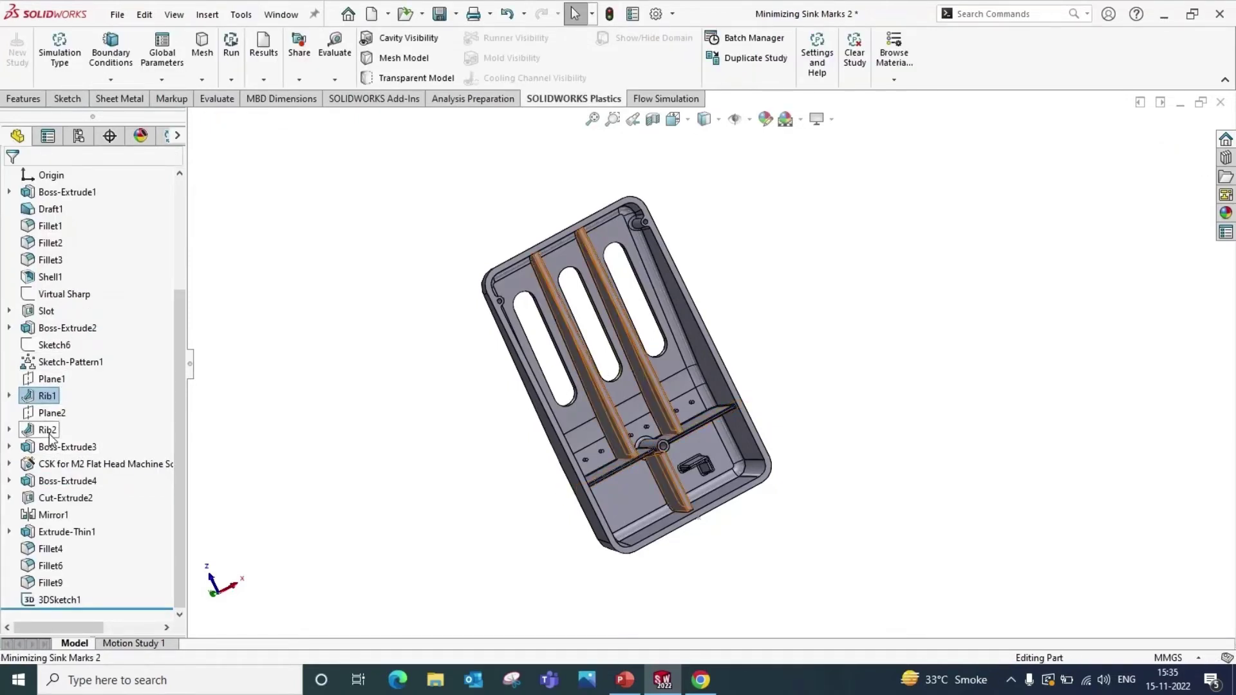
Edit the lengthwise ribs (Rib2) to a thickness of 1 mm and a draft angle of 1 degree
right_click(47, 395)
click(63, 330)
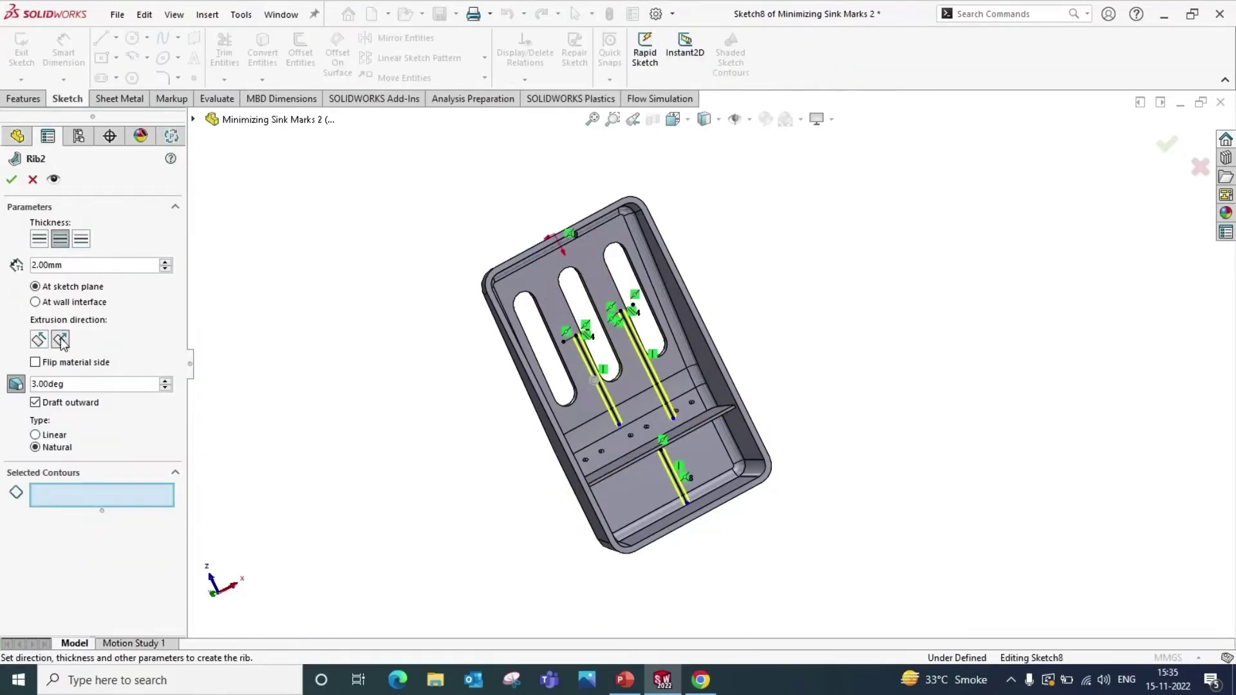
drag(68, 268, 26, 271)
text(1)
key(Return)
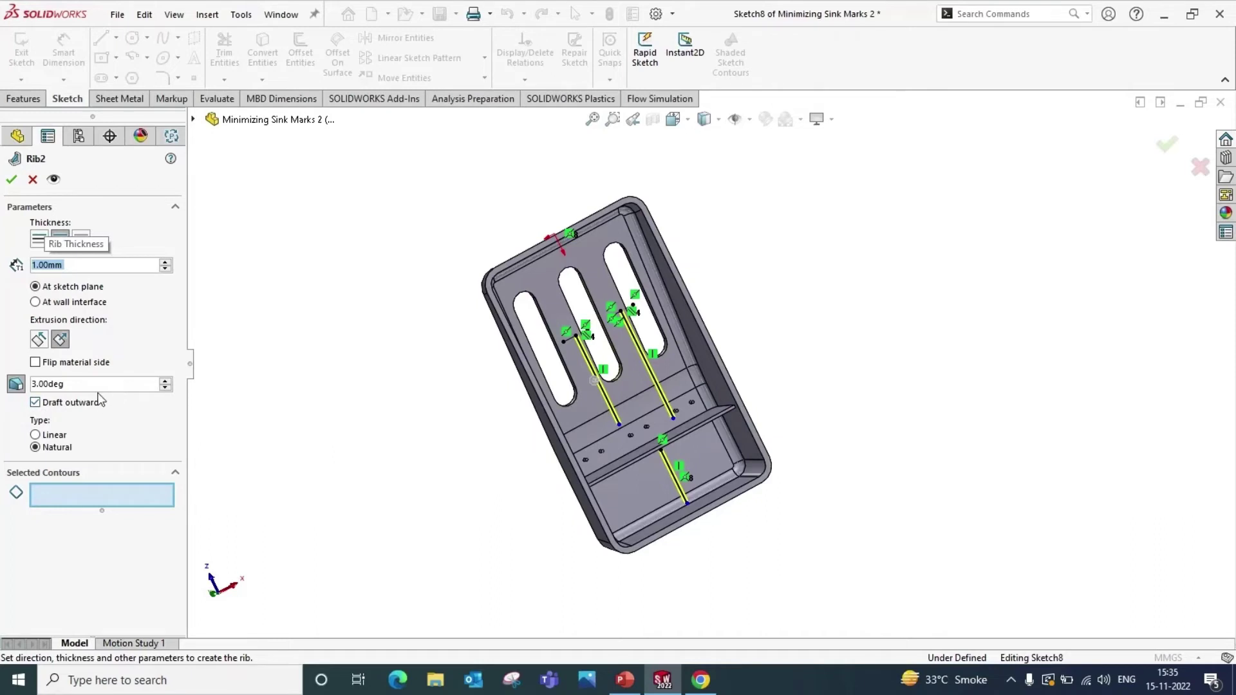
click(58, 384)
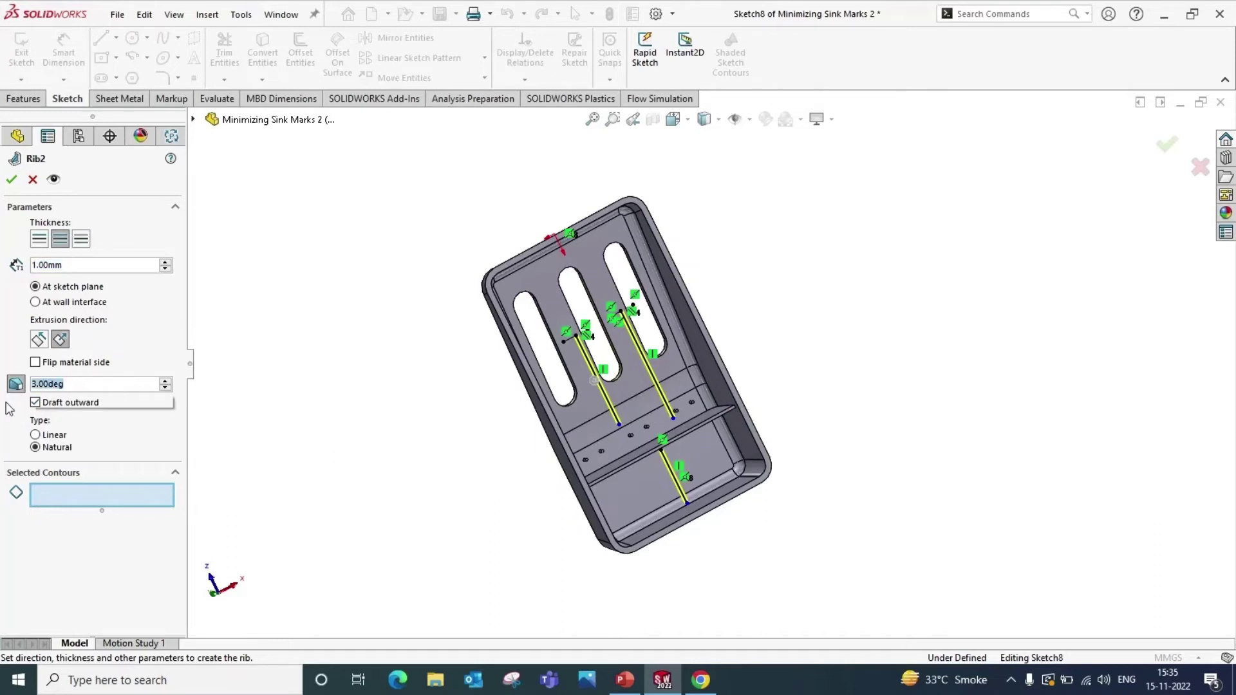
text(1)
key(Return)
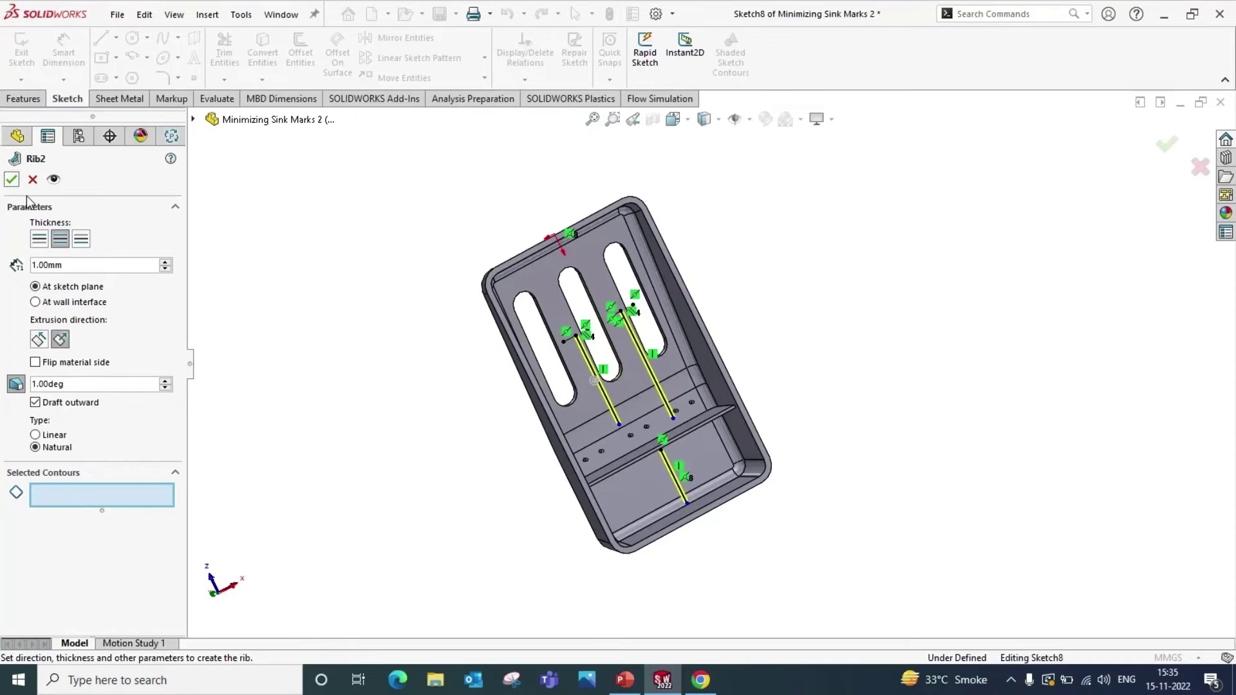
click(48, 301)
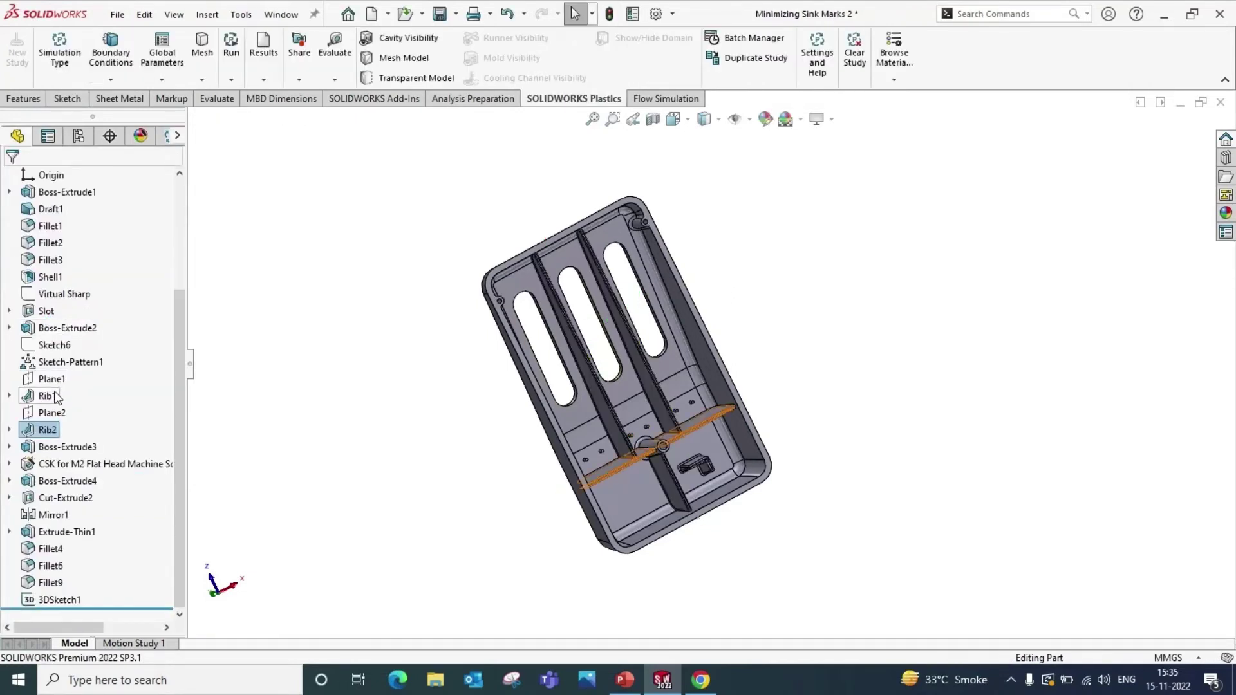
Set the draft angle of the crosswise rib (Rib1) to 1 degree
right_click(55, 397)
click(76, 332)
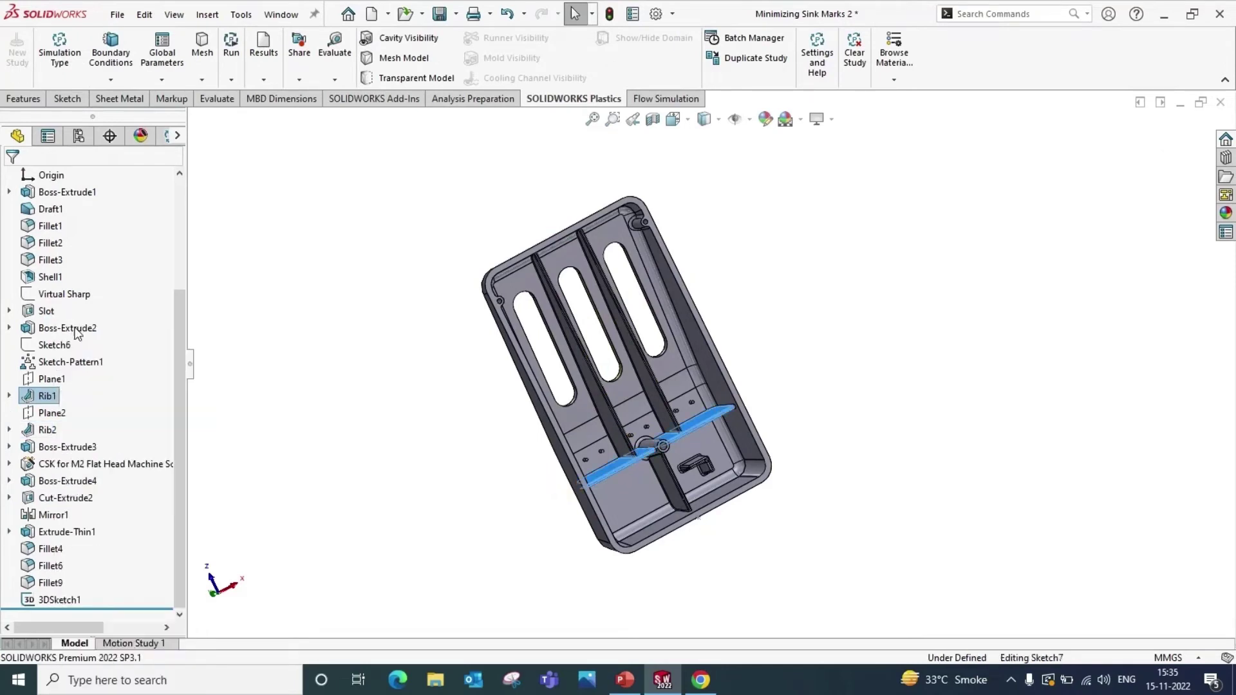
double_click(64, 385)
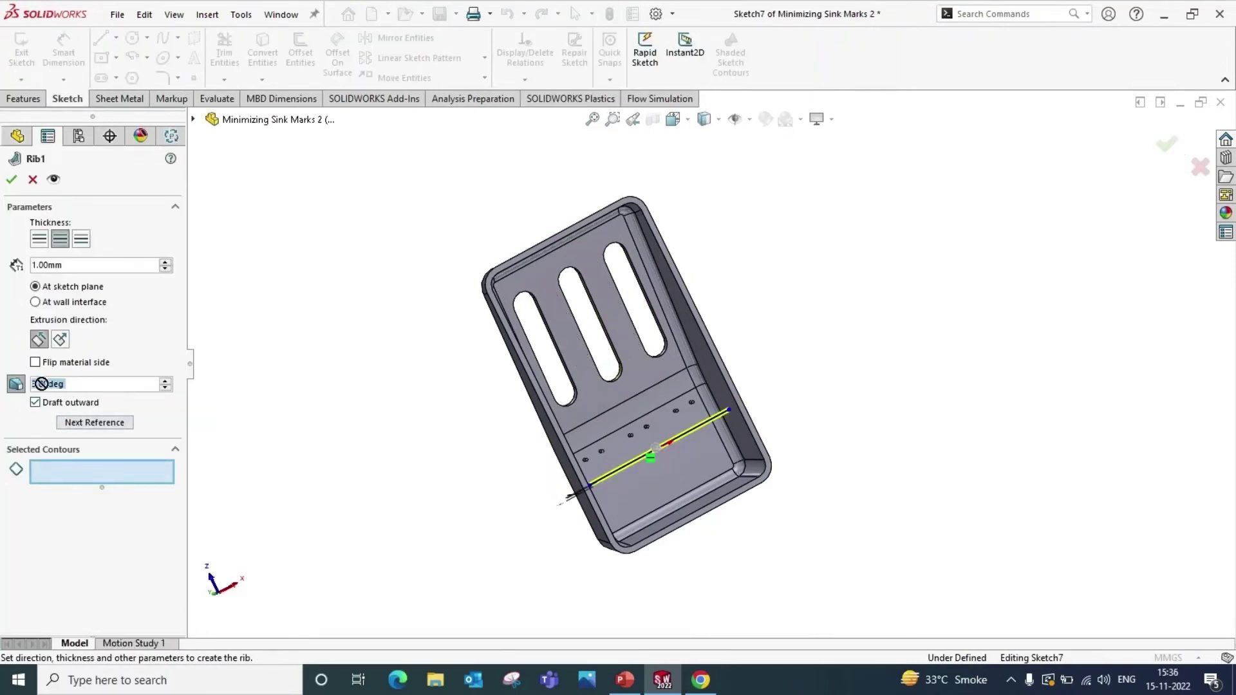
text(1)
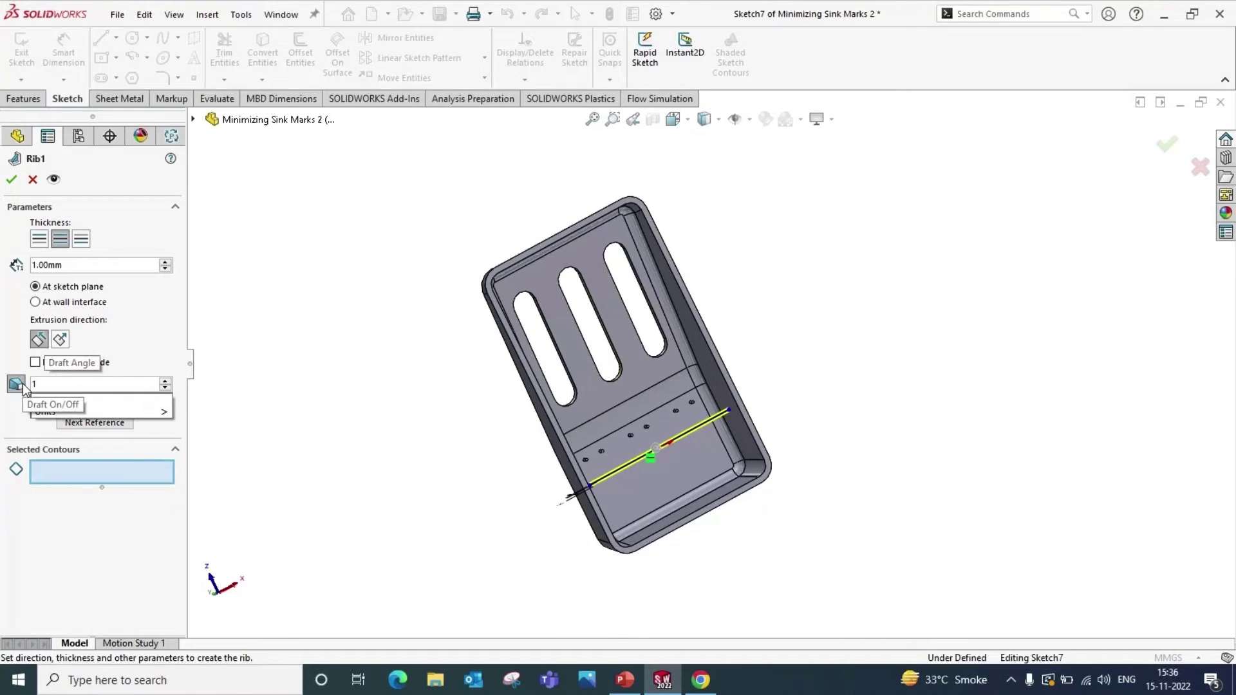
key(Return)
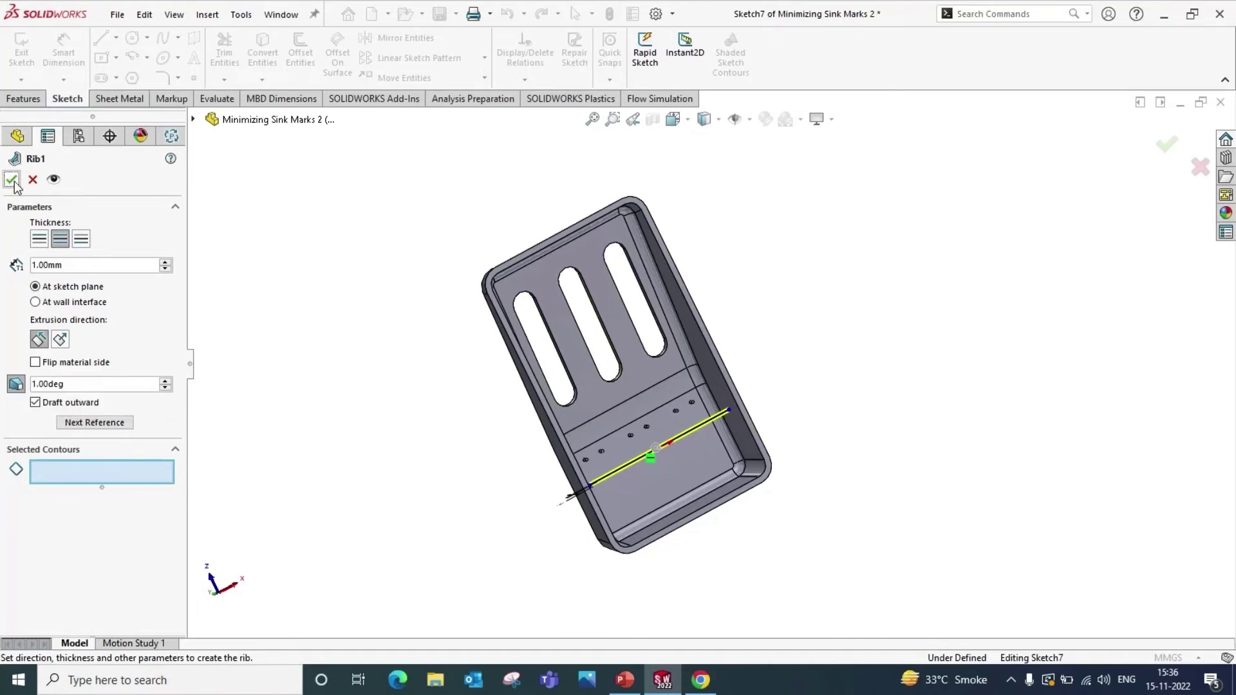
click(17, 185)
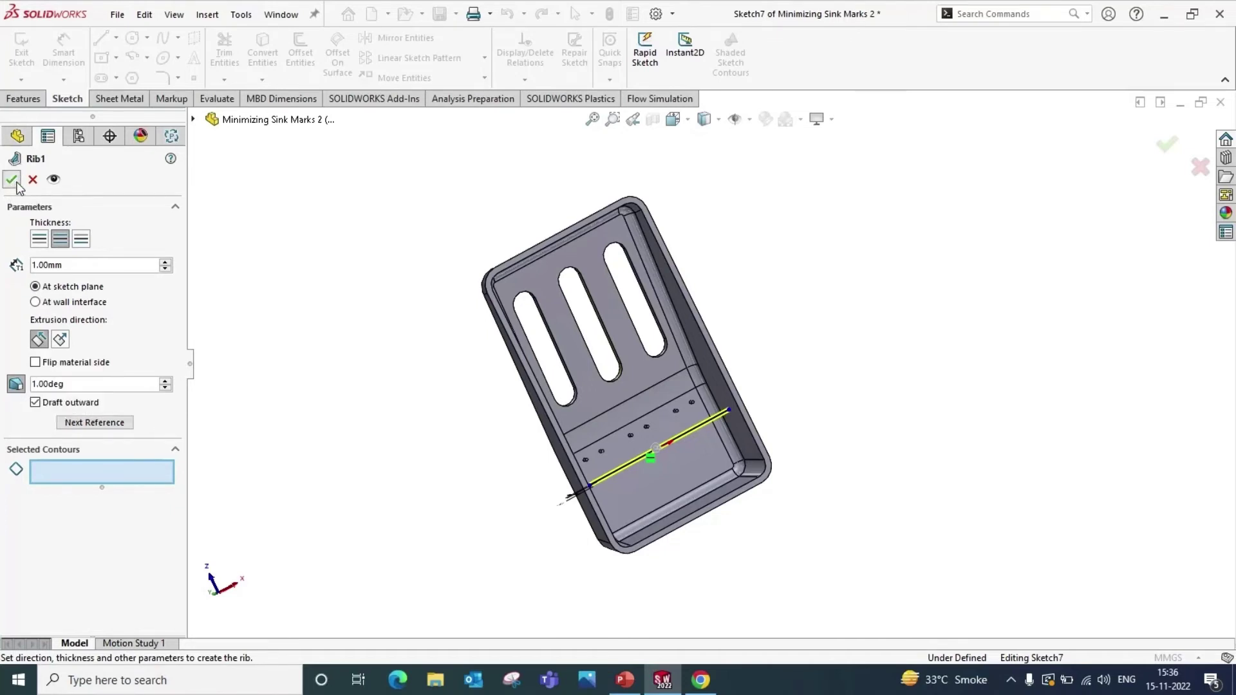
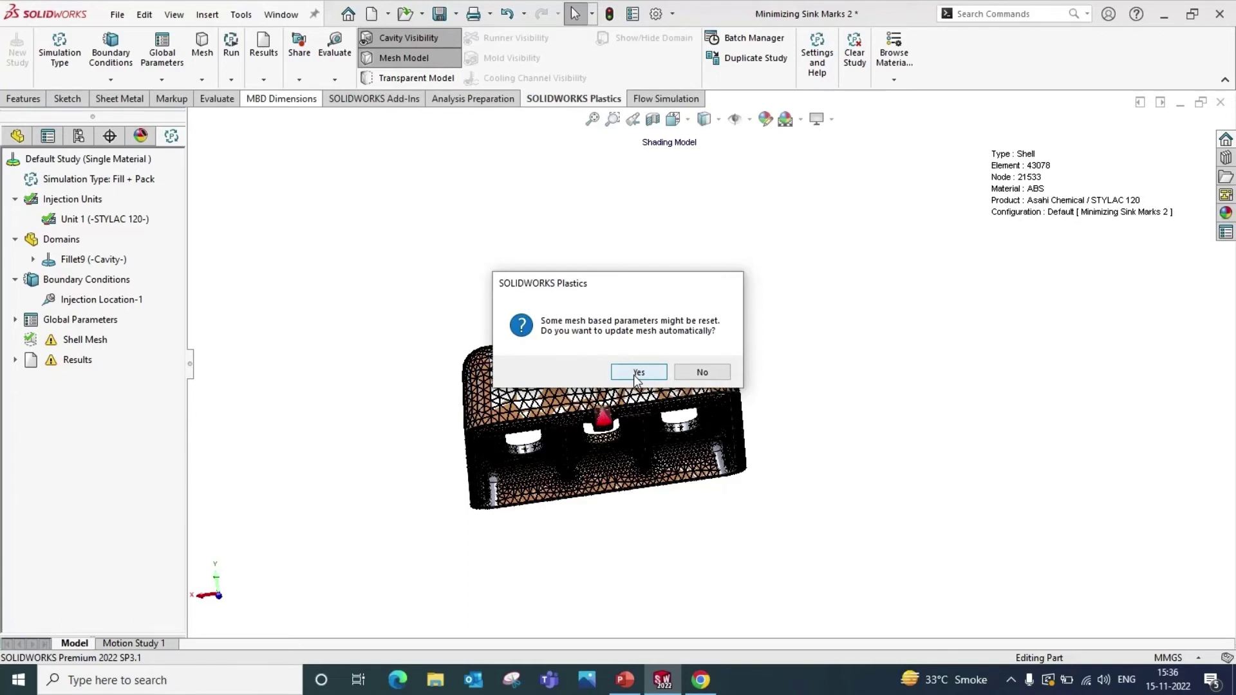
Update the shell mesh automatically for the modified part and rerun the Fill analysis, replacing the existing results
click(638, 373)
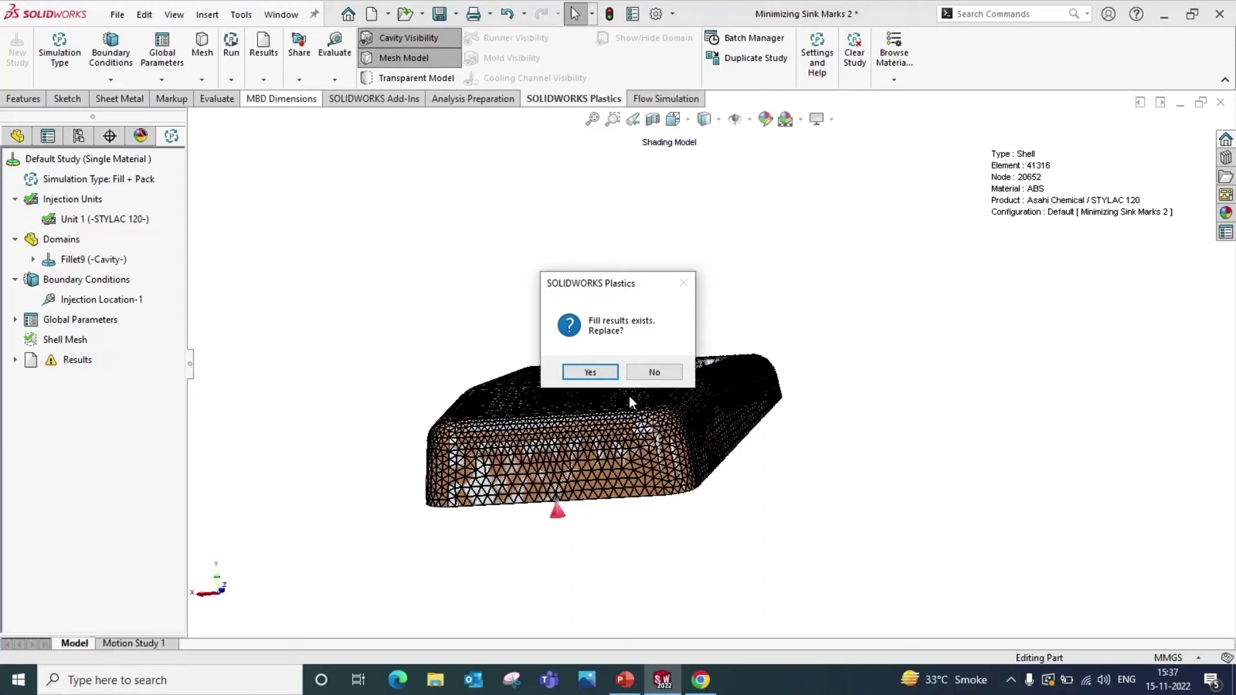
click(590, 373)
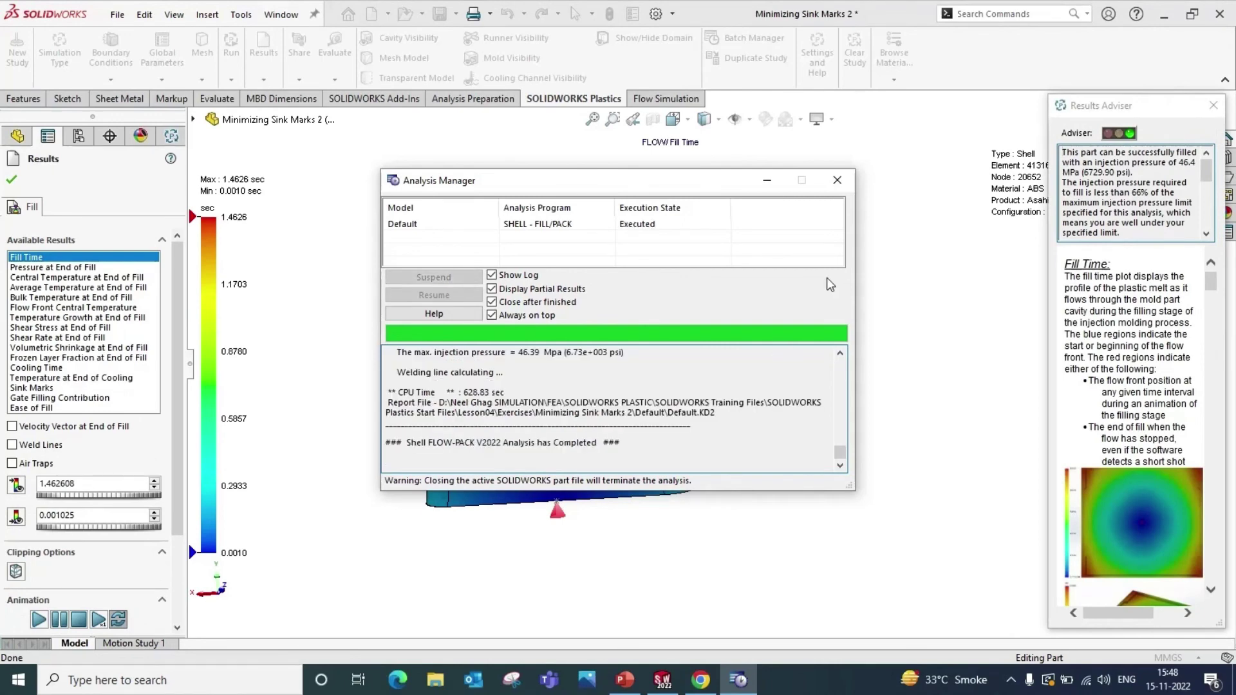
click(837, 179)
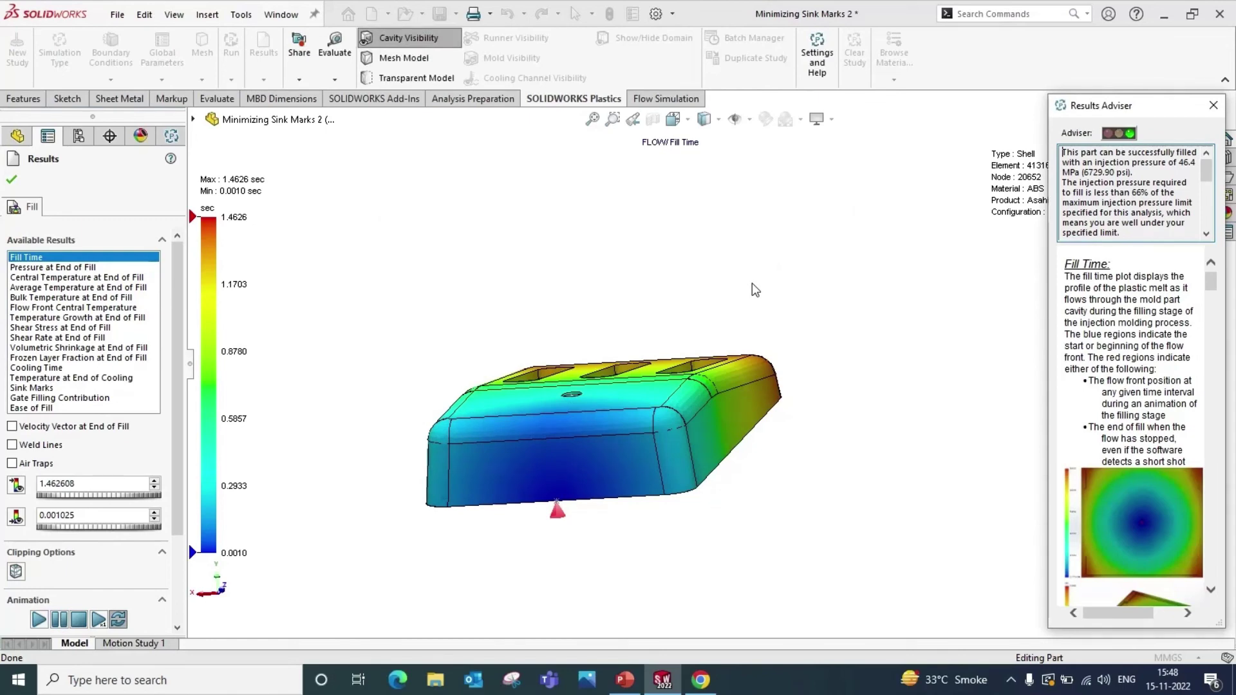
Examine the new Fill Time result on the outer faces around the slots and the hole
middle_drag(766, 303, 785, 322)
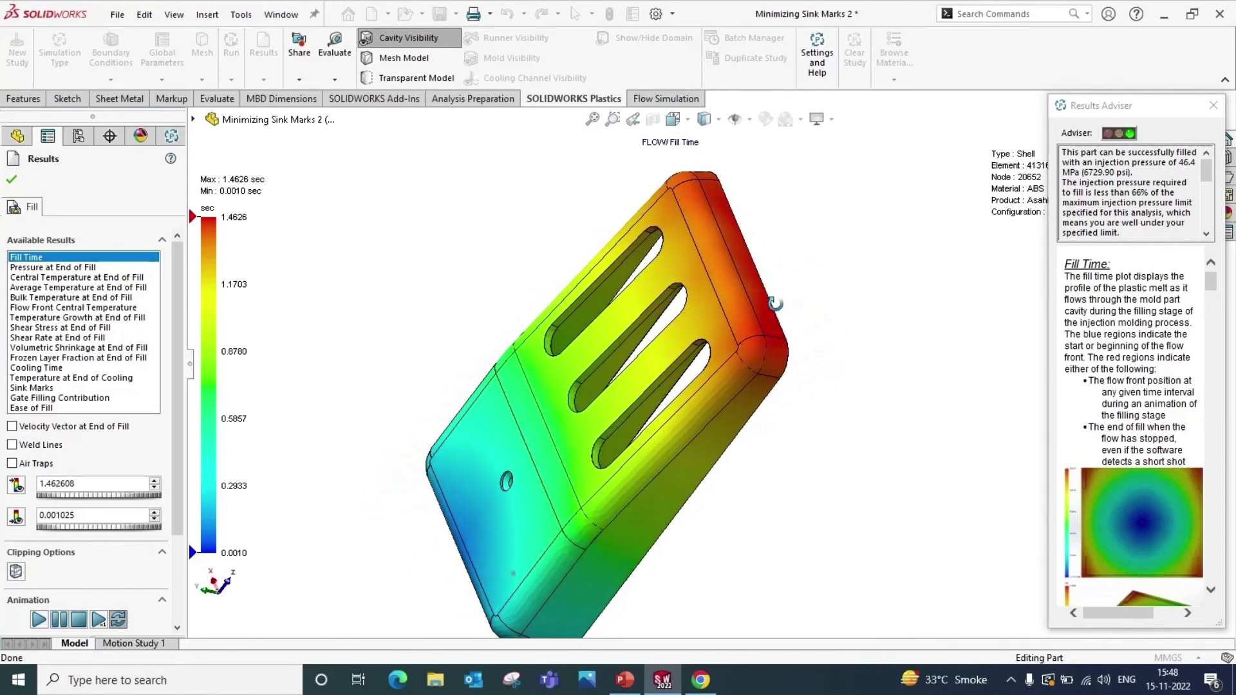
scroll(784, 328, up, 3)
scroll(786, 351, down, 3)
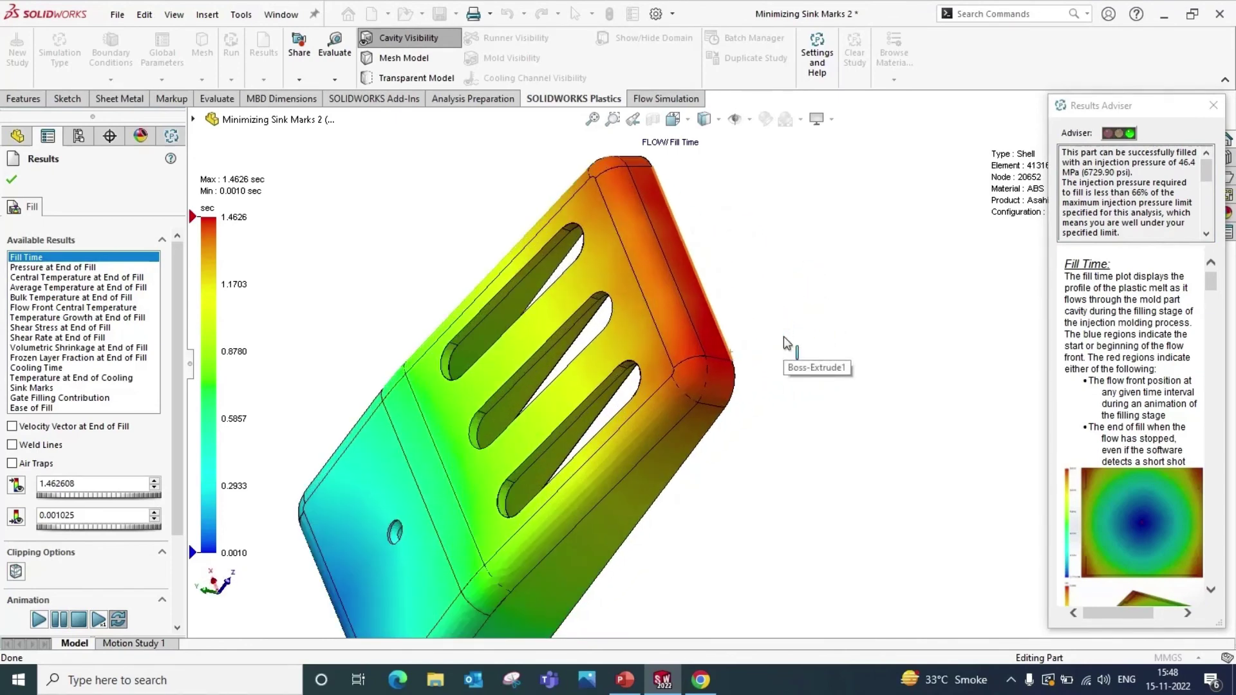
scroll(760, 350, up, 3)
scroll(580, 367, up, 2)
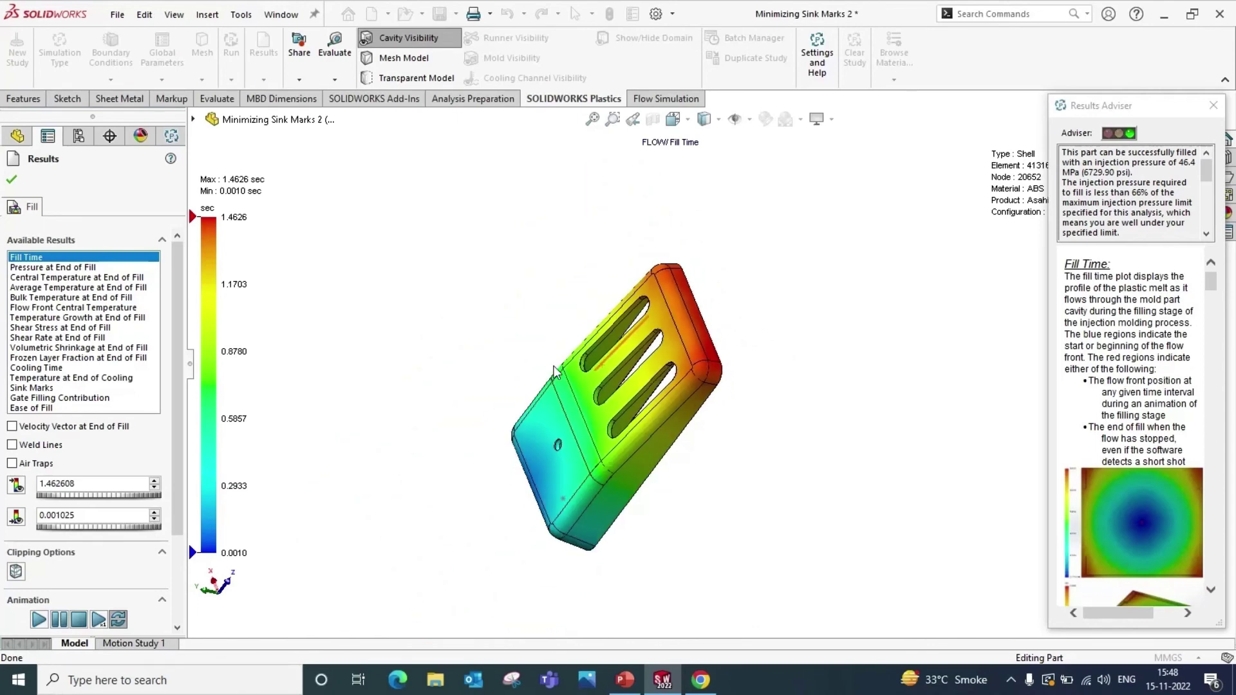
Display the Sink Marks result and examine it on the outer face around the slots and the hole
click(32, 388)
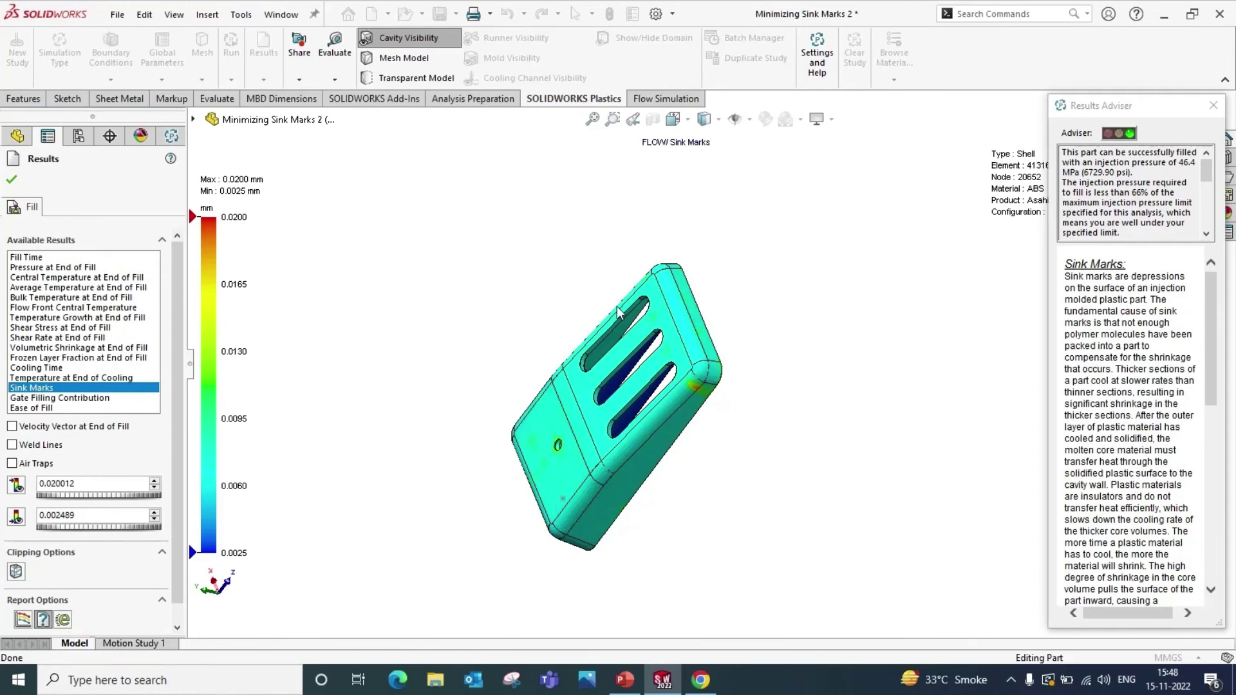
scroll(702, 332, down, 4)
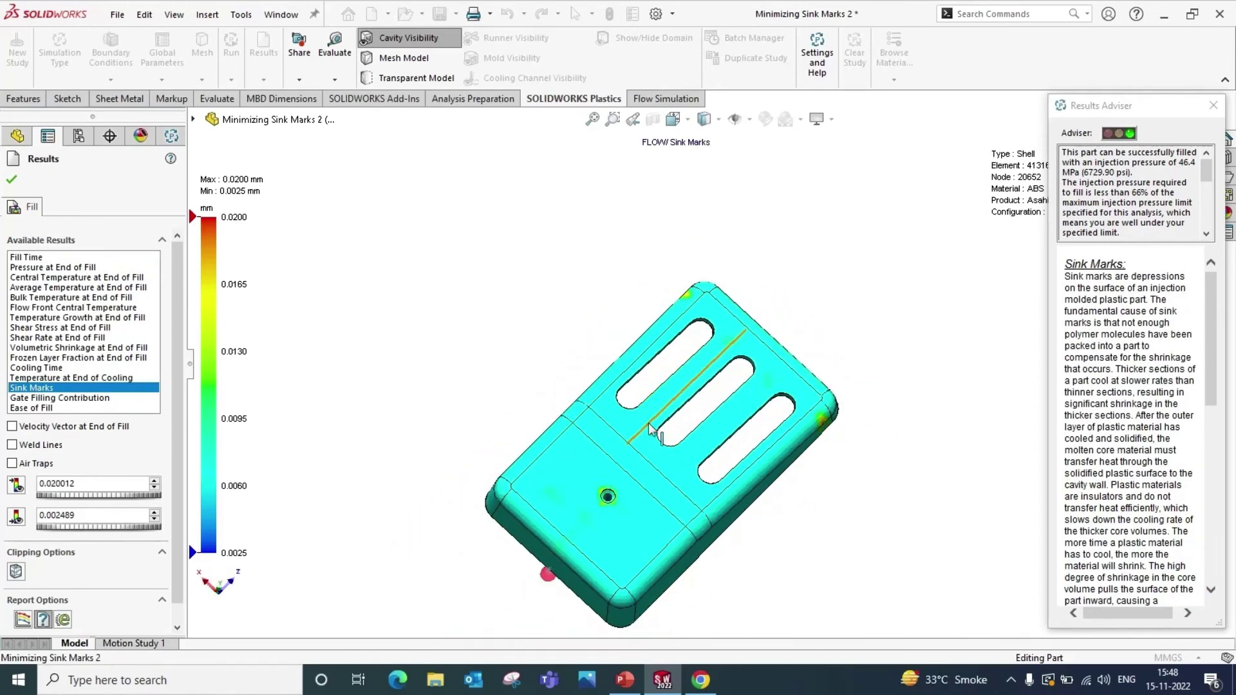
middle_drag(654, 432, 706, 369)
scroll(650, 459, down, 5)
scroll(650, 458, up, 8)
scroll(733, 385, down, 5)
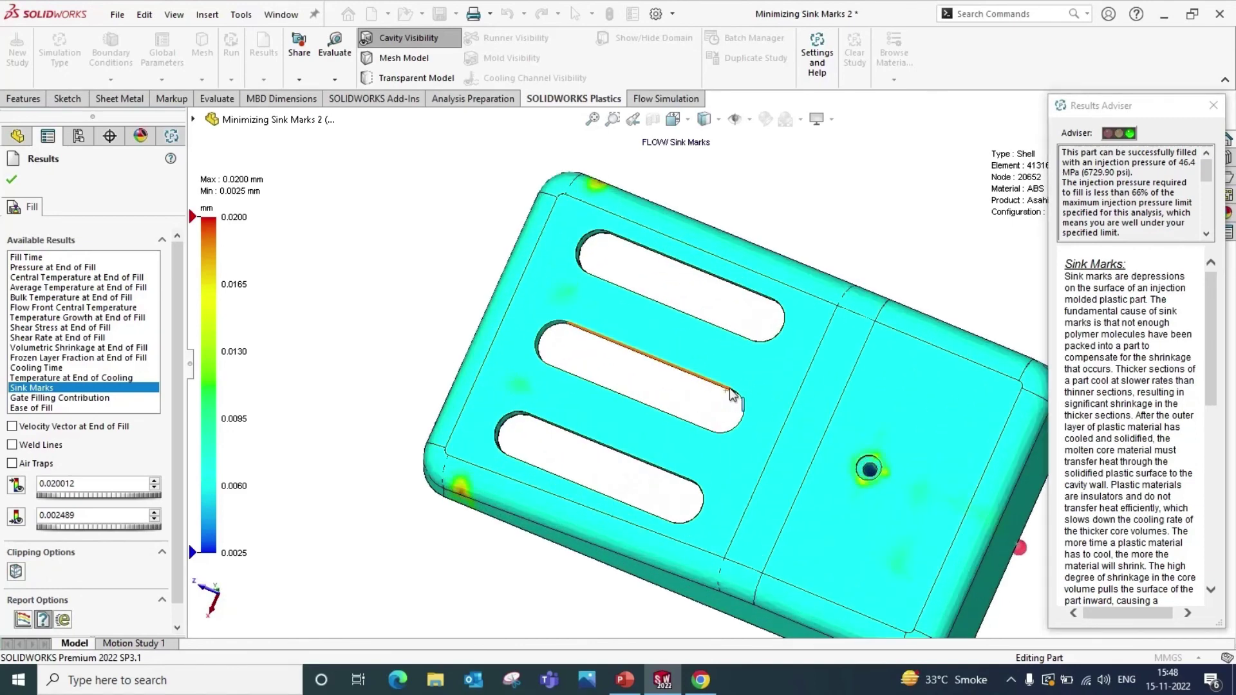
scroll(732, 385, up, 3)
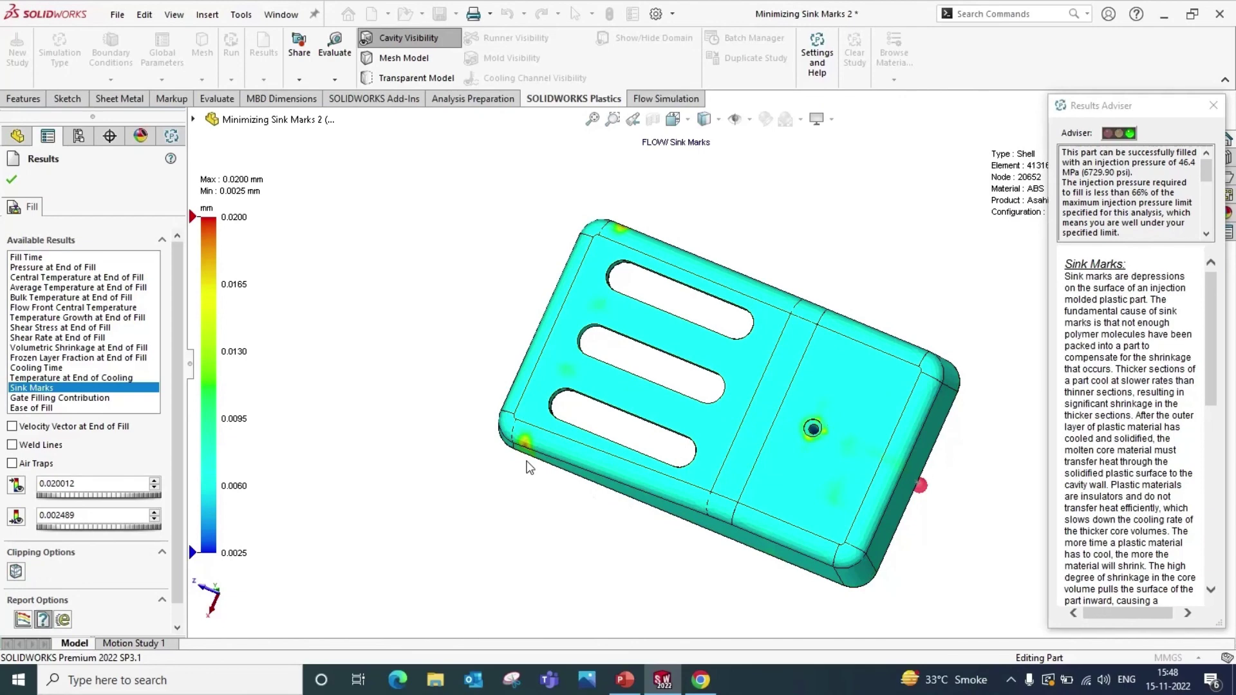
Inspect the sink marks on the side walls and corners, and on the ribs inside the part
middle_drag(654, 513, 642, 469)
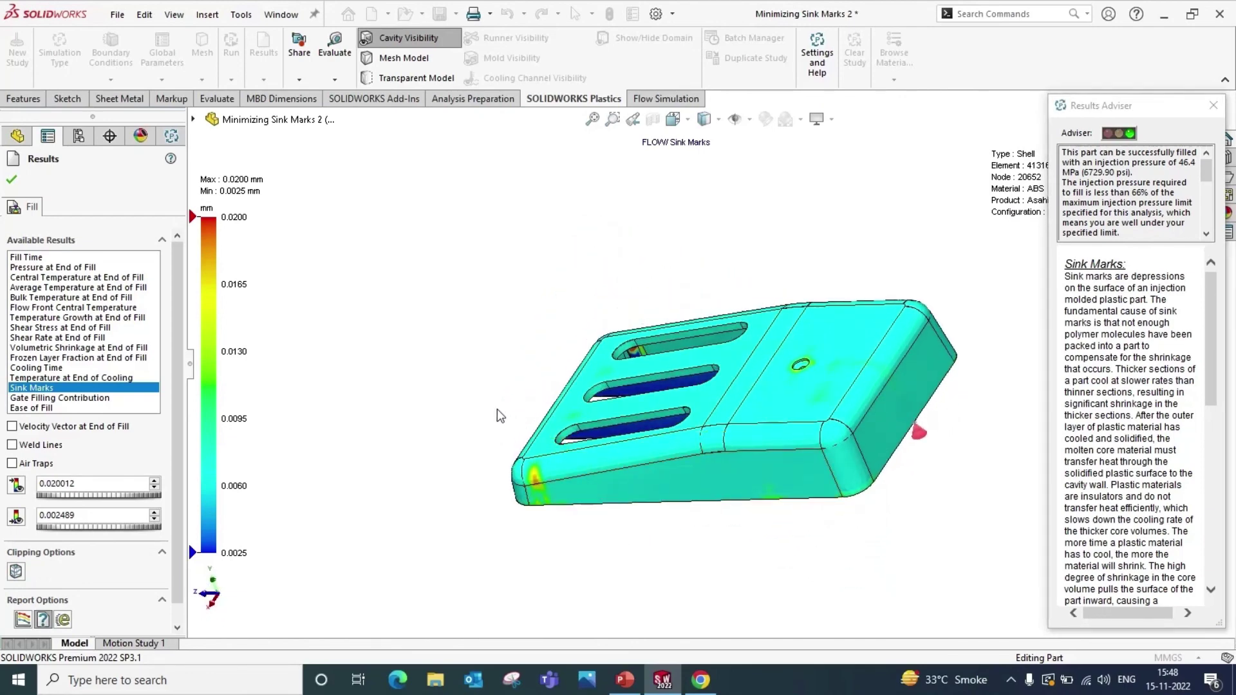
middle_drag(500, 414, 523, 370)
middle_drag(452, 440, 592, 438)
middle_drag(559, 276, 526, 404)
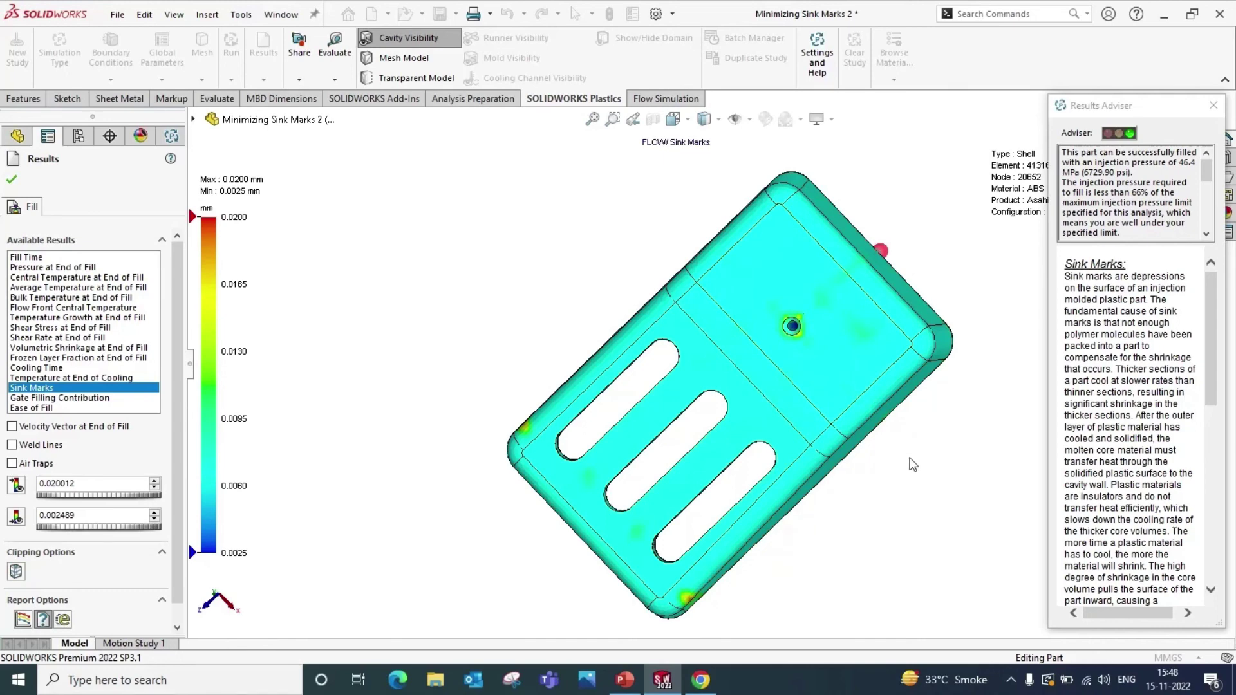
middle_drag(912, 464, 827, 432)
middle_drag(871, 380, 792, 394)
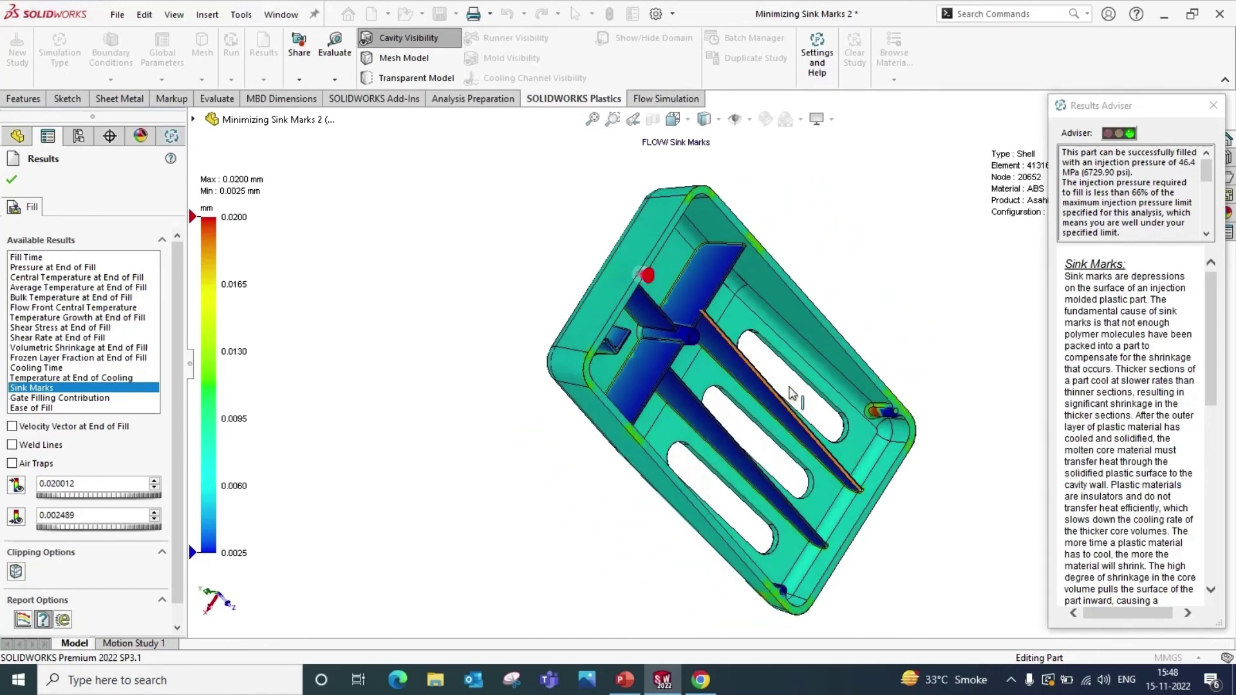